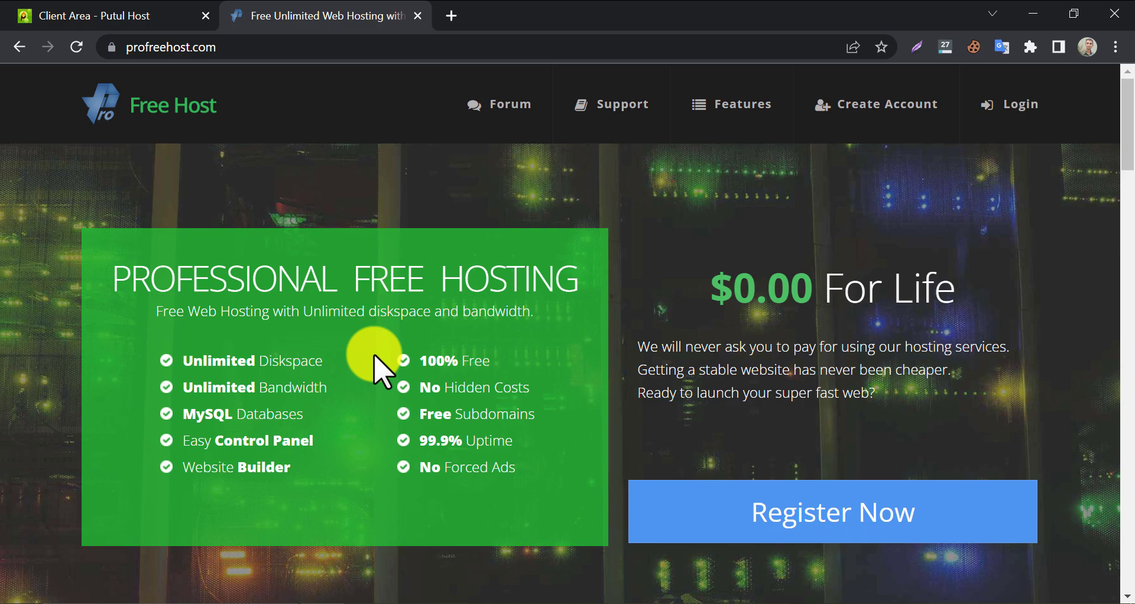
- Highlight the $0.00 For Life claim and the list of free hosting features
left_click_drag(711, 289, 957, 293)
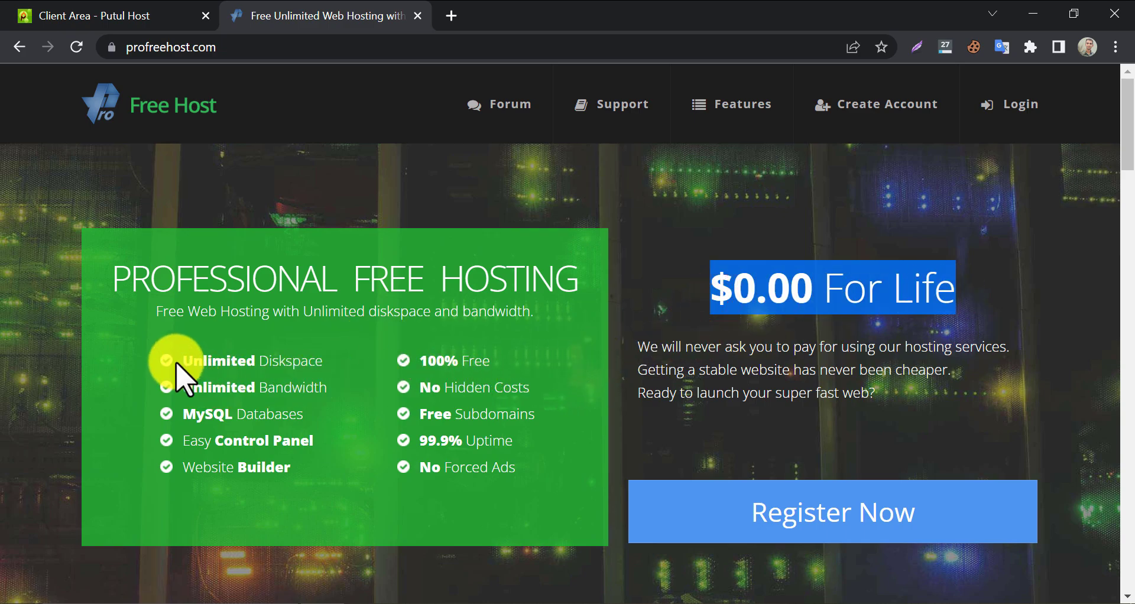
left_click_drag(180, 359, 381, 510)
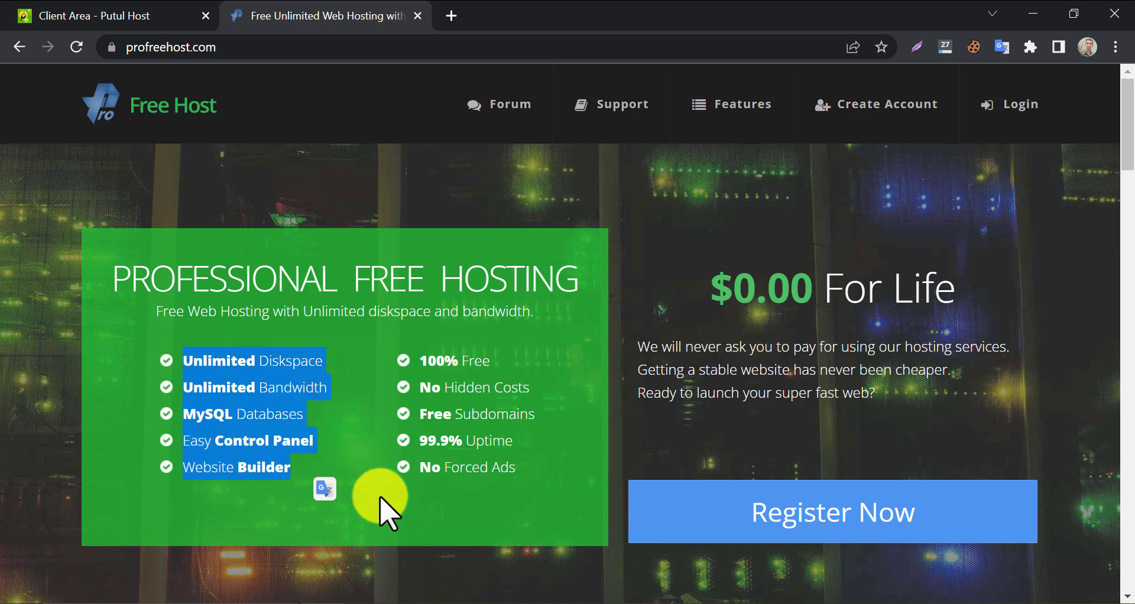
left_click(379, 501)
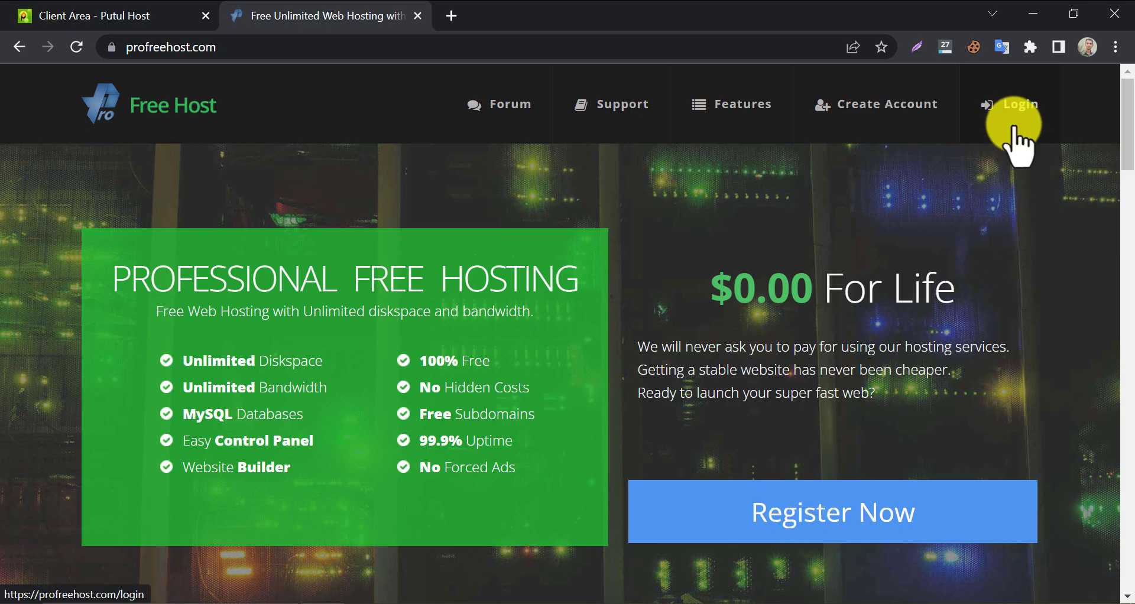
- Sign in with the saved credentials and look over the two existing hosting accounts
left_click(994, 118)
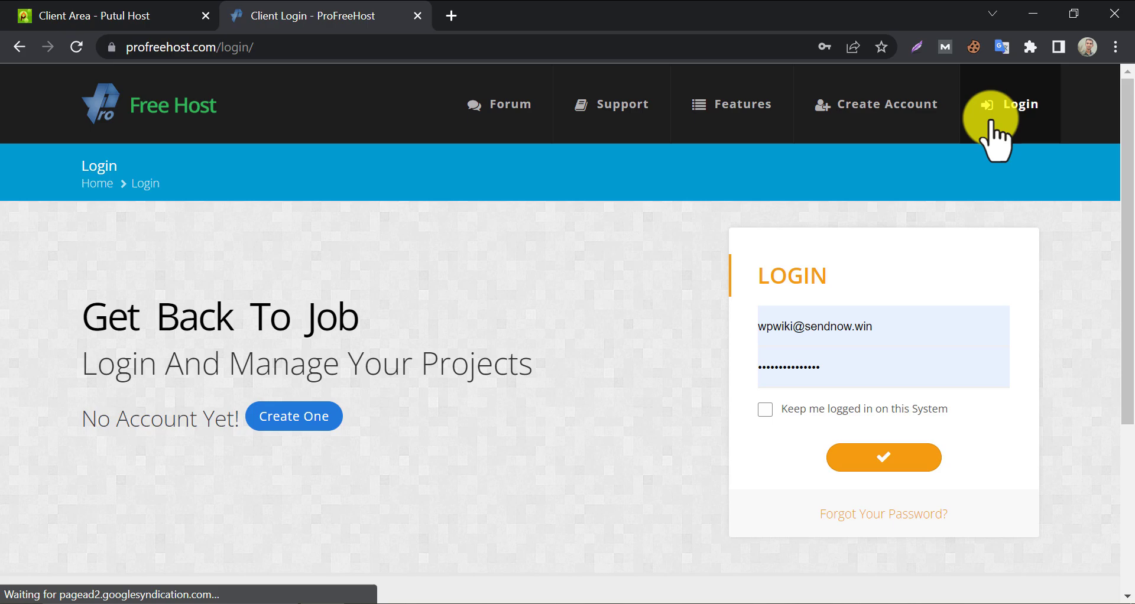
left_click(881, 464)
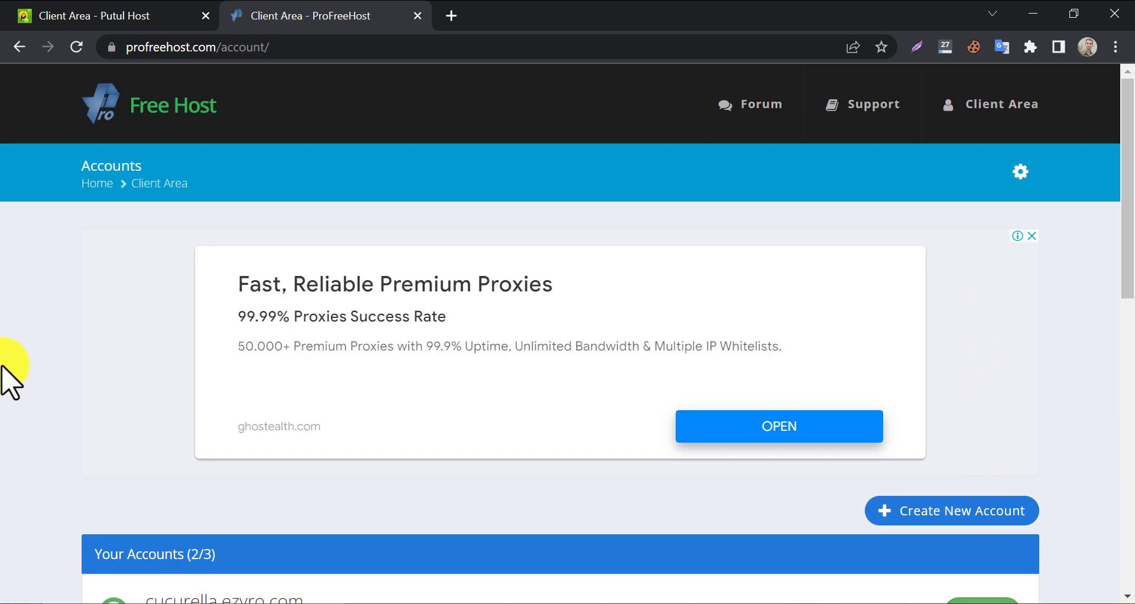
scroll(11, 381, "down", 9)
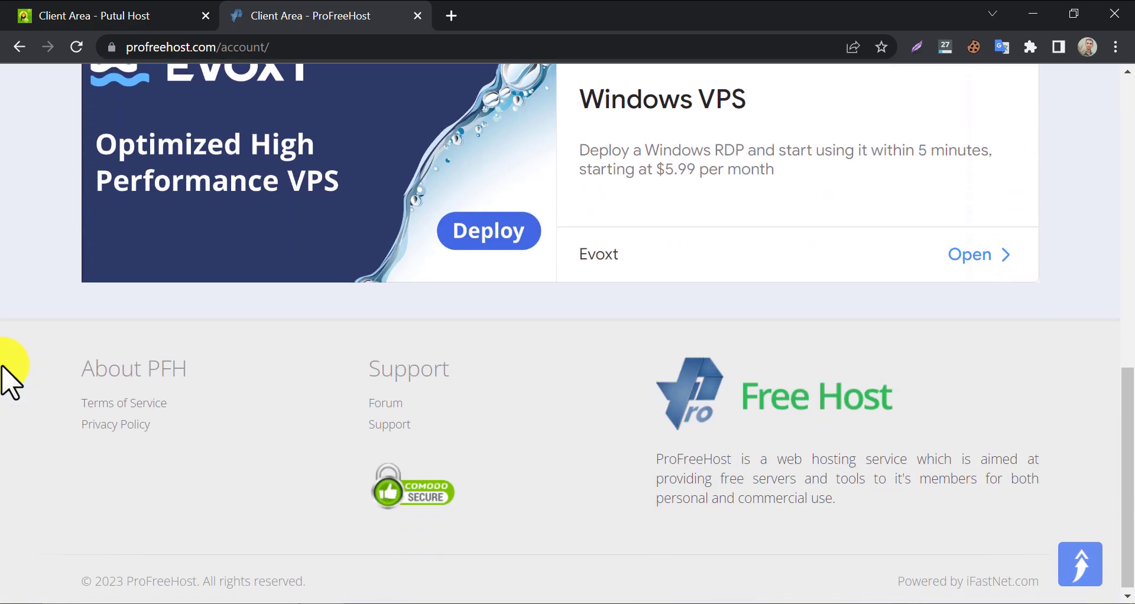
scroll(10, 381, "up", 2)
scroll(11, 381, "up", 5)
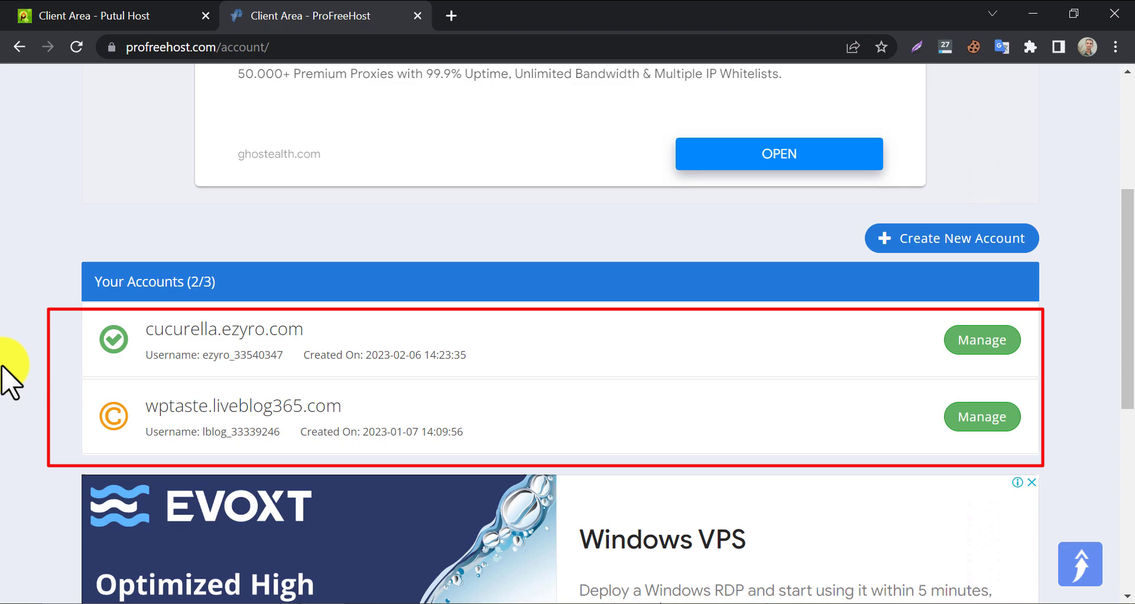
scroll(57, 381, "up", 1)
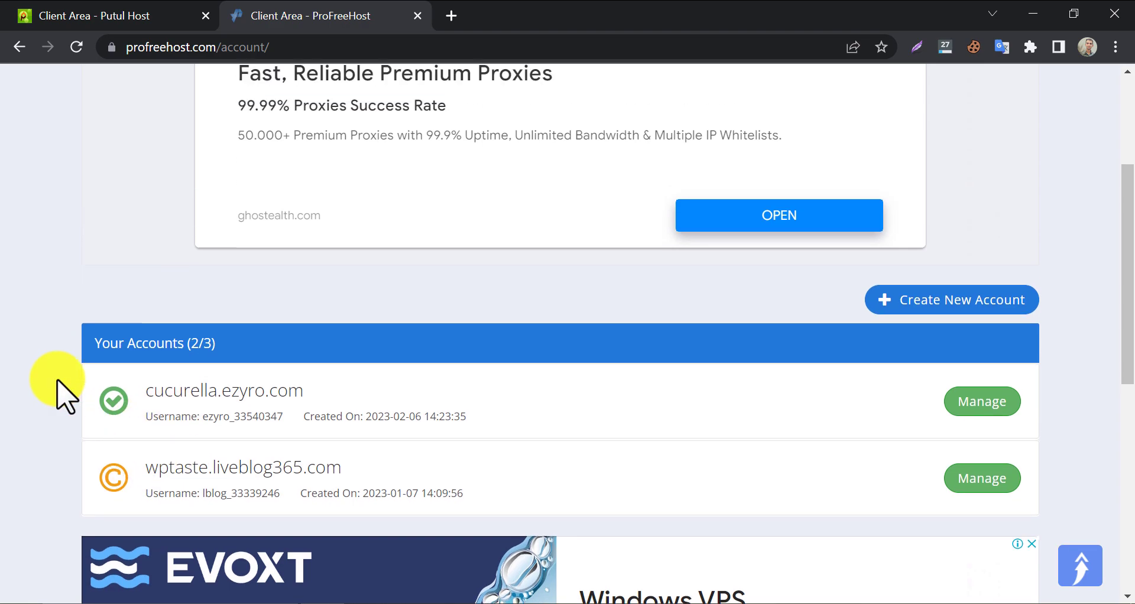
scroll(65, 397, "up", 2)
scroll(56, 380, "up", 2)
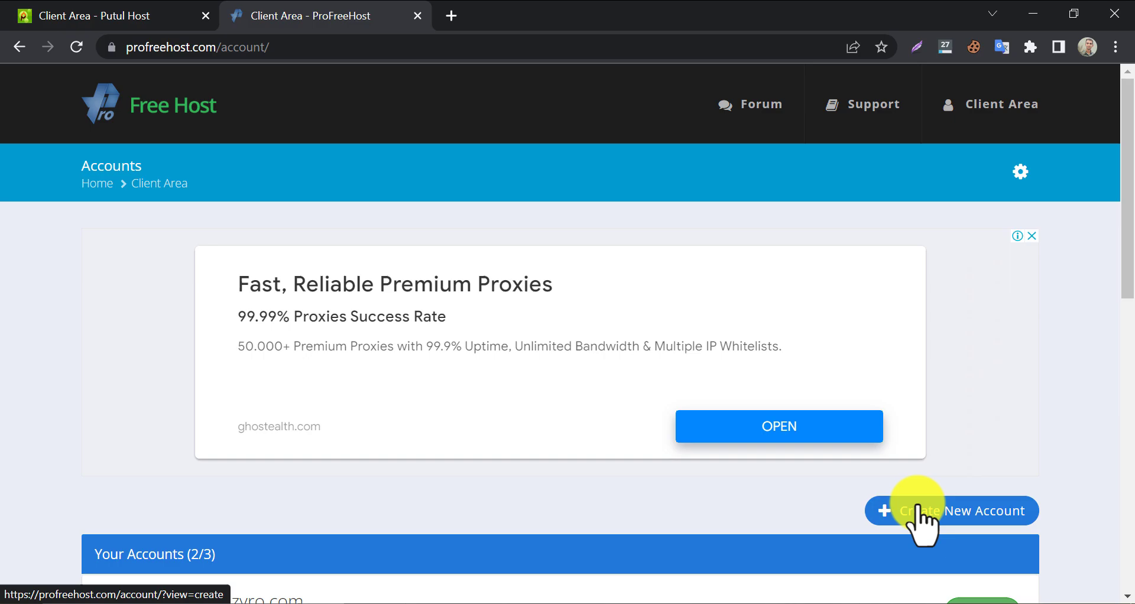
- Start a new hosting account, dismiss the ad and keep liveblog365.com as the subdomain
left_click(929, 512)
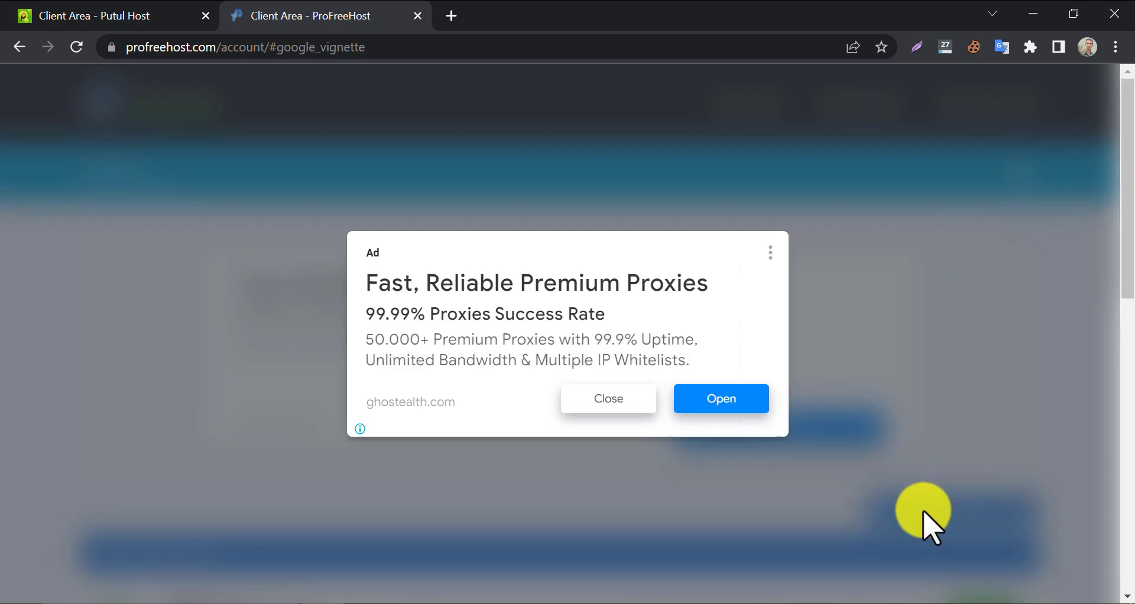
left_click(609, 400)
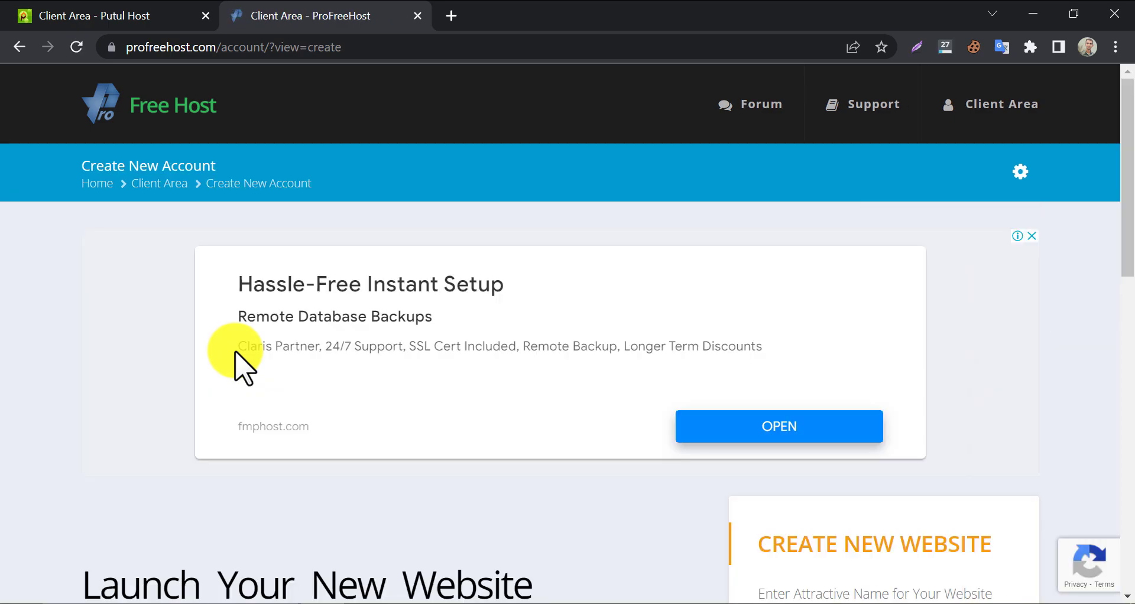
scroll(38, 426, "down", 5)
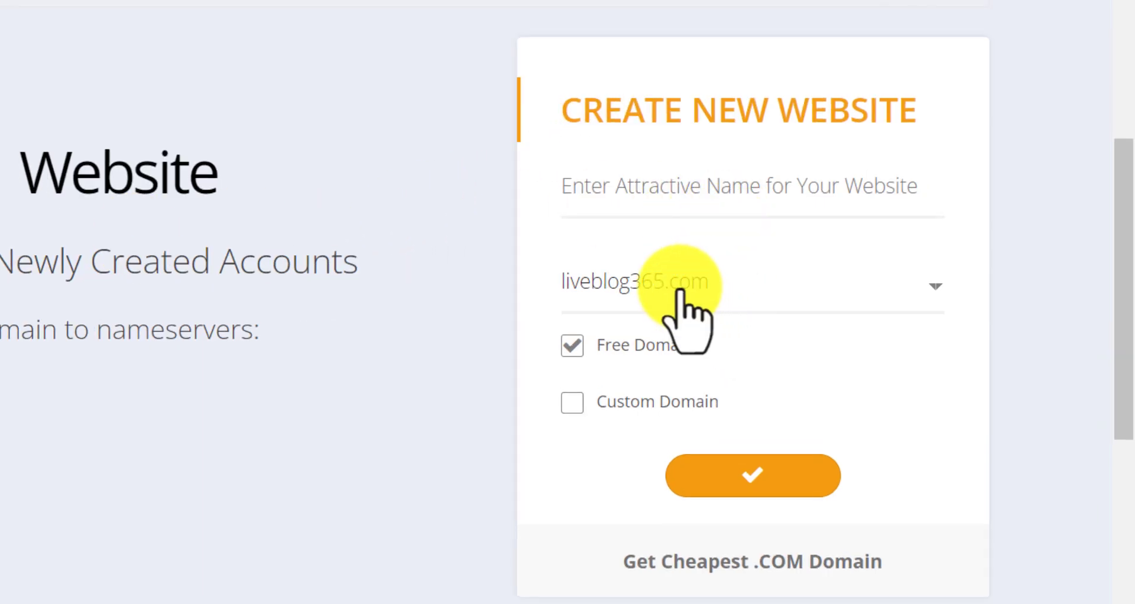
left_click(679, 291)
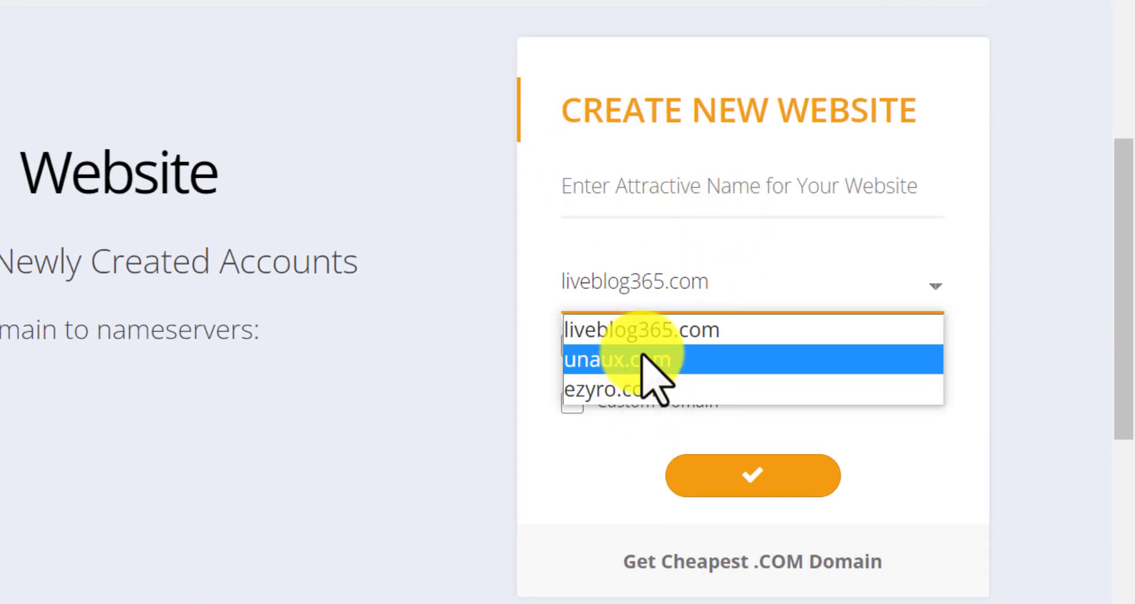
left_click(349, 167)
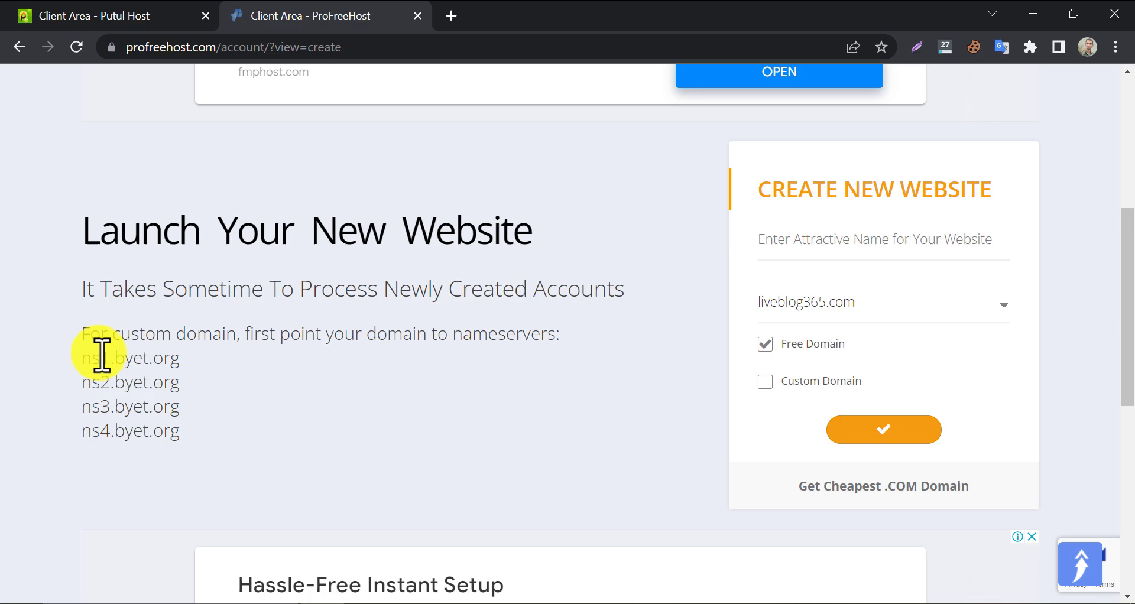
- Copy the first nameserver, ns1.byet.org
left_click_drag(83, 359, 189, 367)
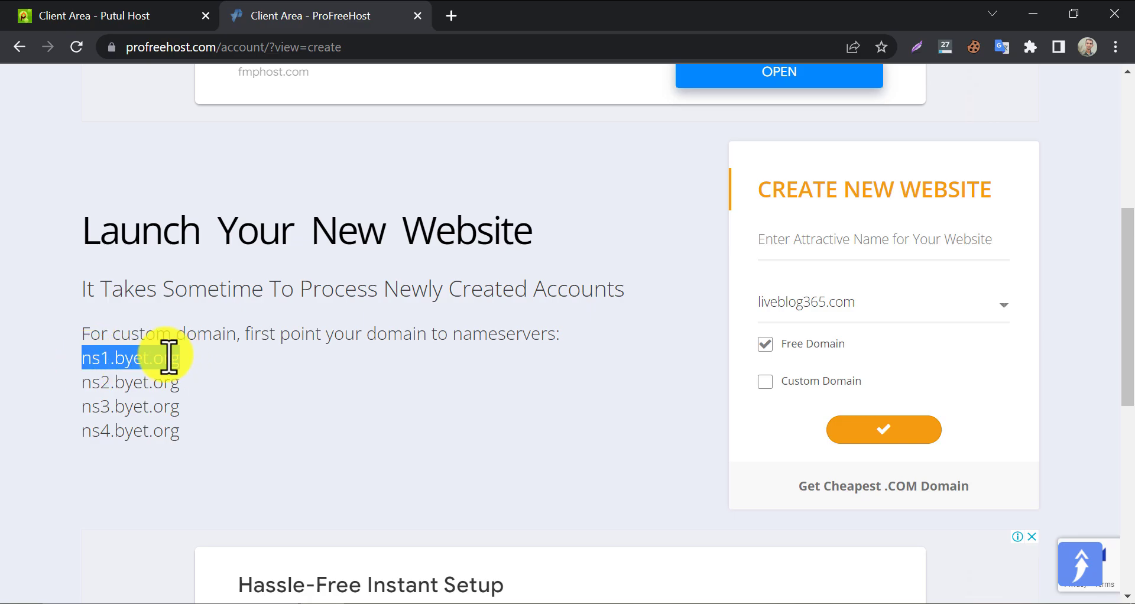
right_click(177, 351)
left_click(195, 353)
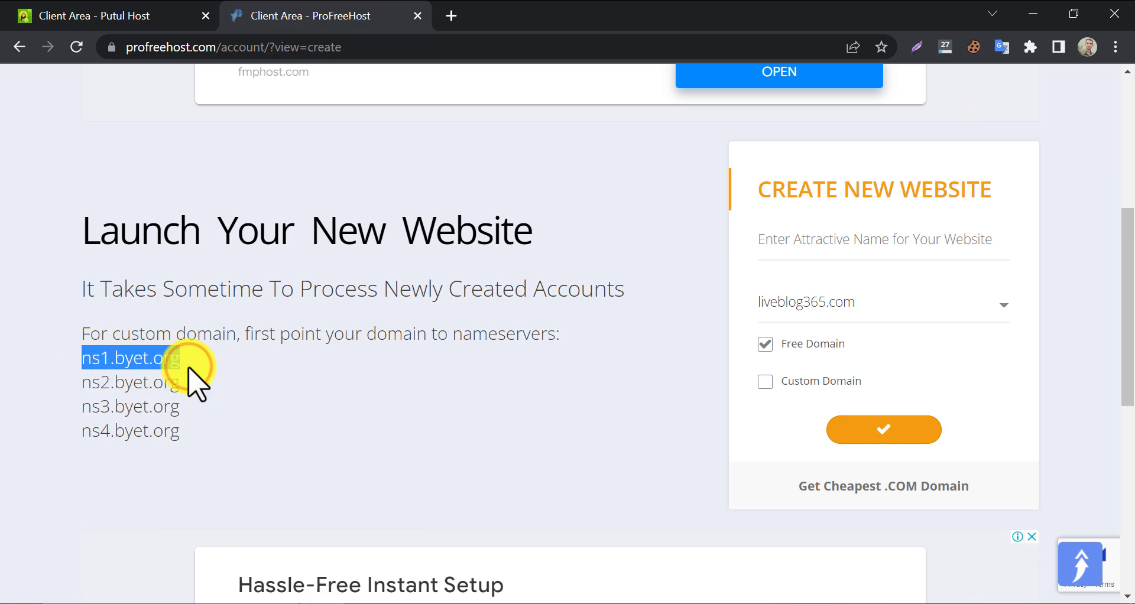
- In Putul Host, replace wpwiki.xyz's first nameserver and paste ns2.byet.org into Nameserver 2
left_click(180, 18)
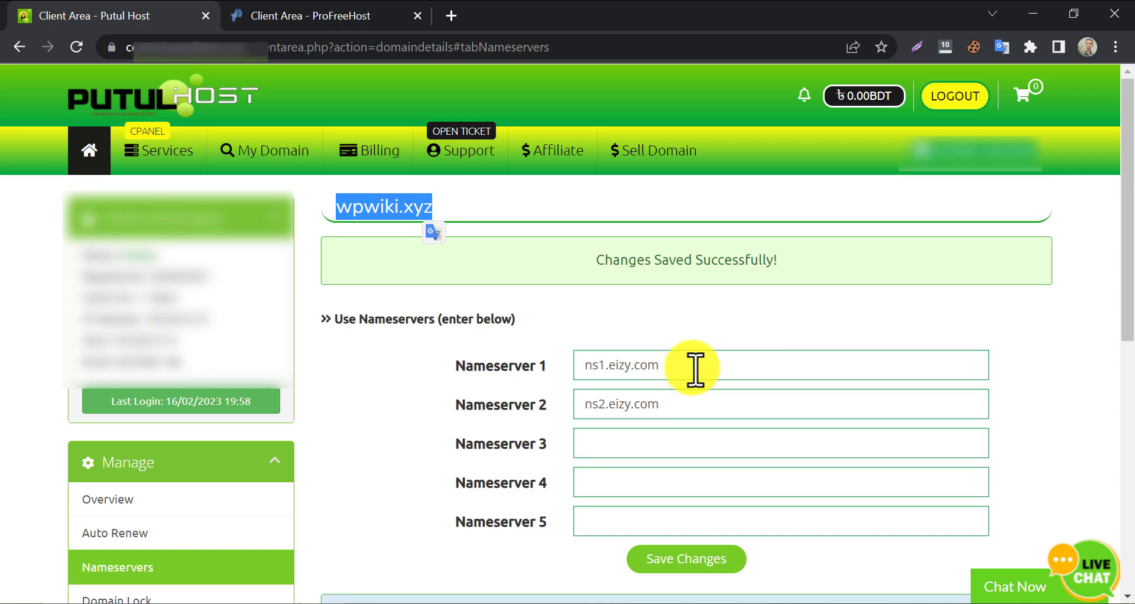
left_click_drag(676, 367, 591, 367)
left_click(325, 15)
left_click_drag(83, 381, 171, 384)
right_click(176, 388)
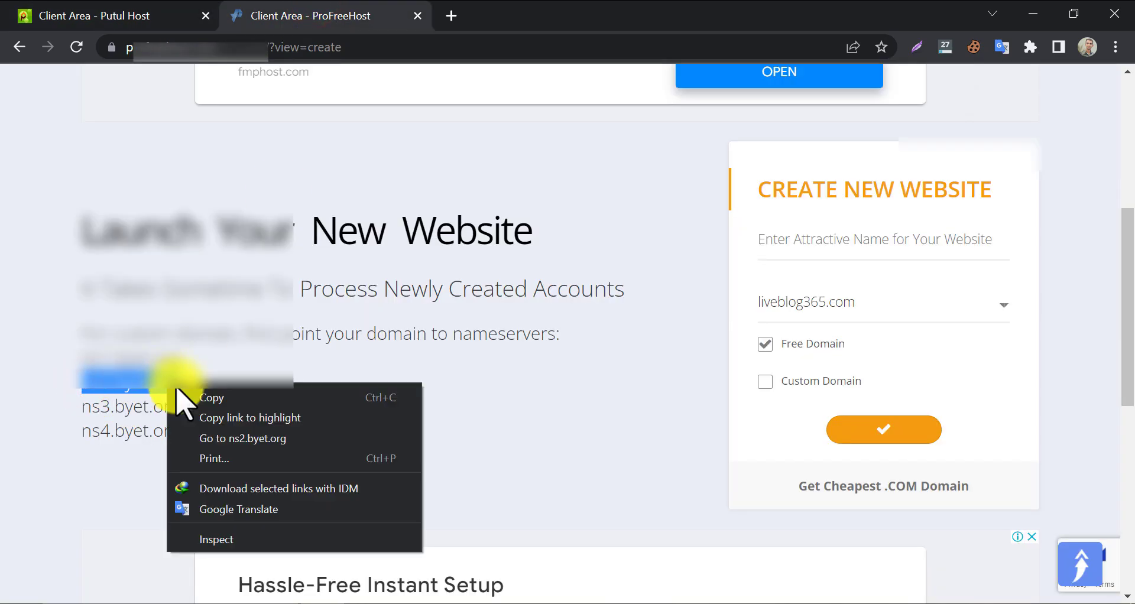
left_click(113, 15)
right_click(621, 395)
left_click(679, 198)
- Copy ns3.byet.org into Nameserver 3
left_click(325, 15)
right_click(115, 402)
left_click(213, 424)
left_click(112, 15)
right_click(634, 444)
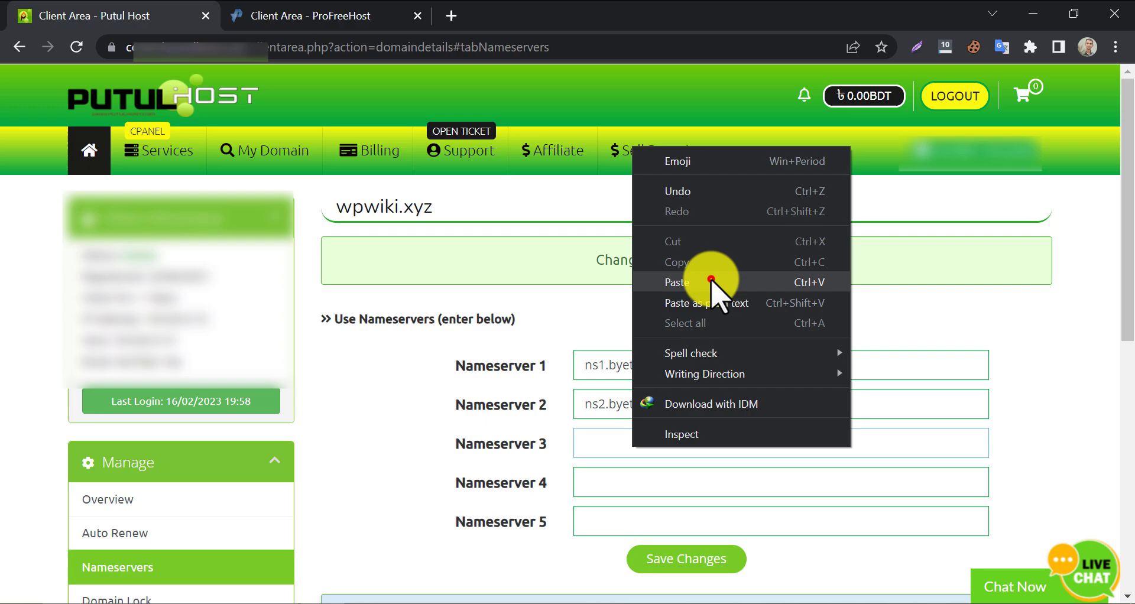
left_click(711, 282)
- Put ns4.byet.org into Nameserver 4 and save wpwiki.xyz's nameserver changes
left_click(325, 16)
left_click_drag(77, 431, 181, 431)
right_click(180, 430)
left_click(215, 452)
left_click(162, 18)
right_click(610, 476)
left_click(691, 314)
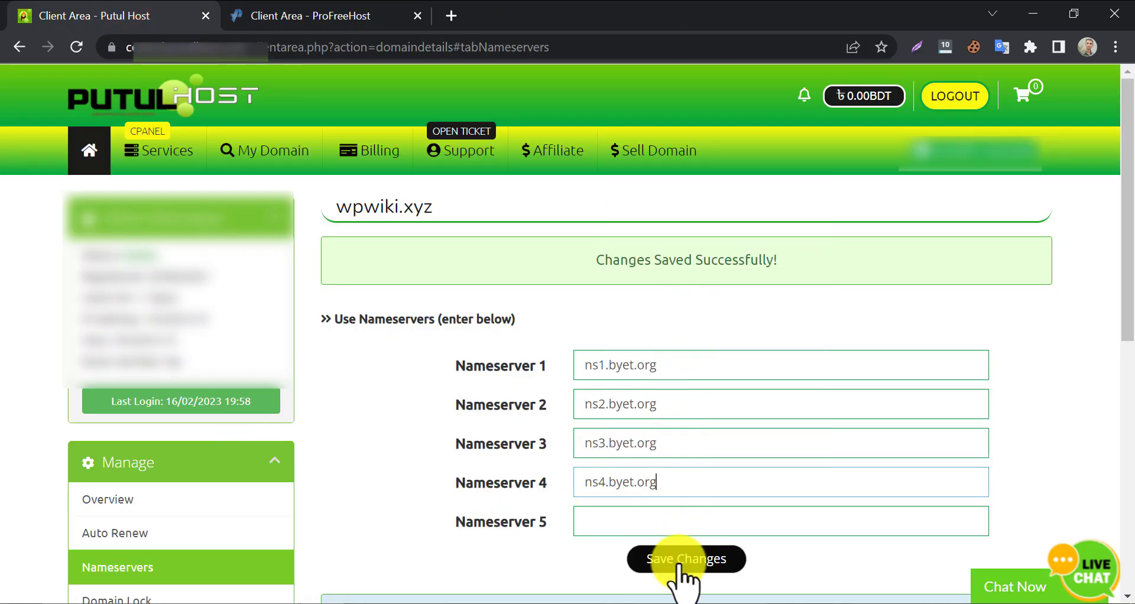
left_click(681, 561)
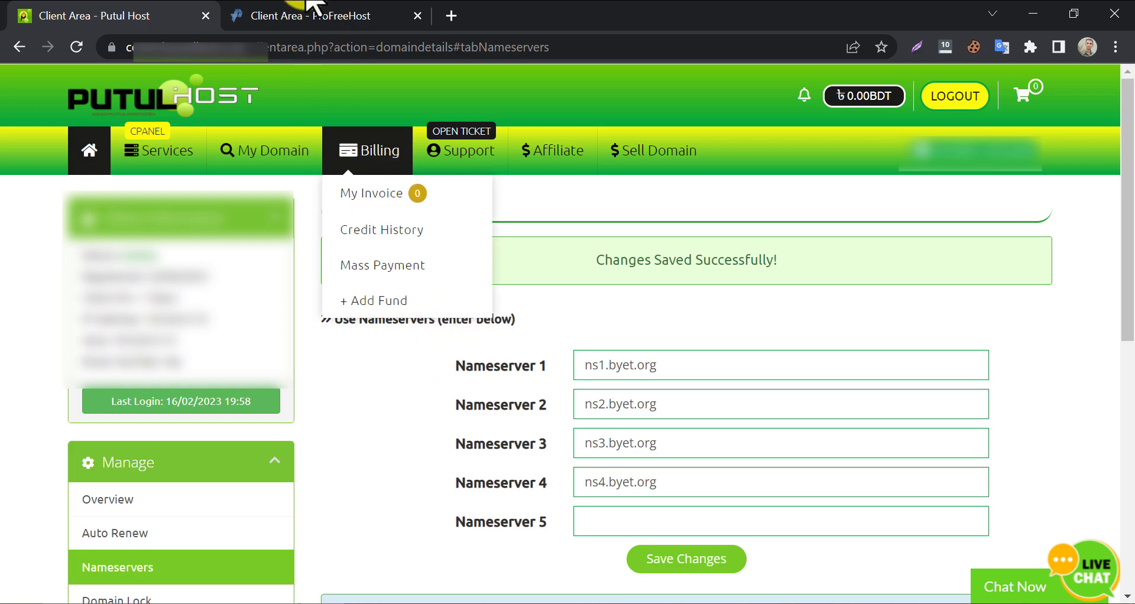
left_click(290, 15)
- Submit a new hosting account with the custom domain wpwiki.xyz and check Your Accounts
left_click(771, 360)
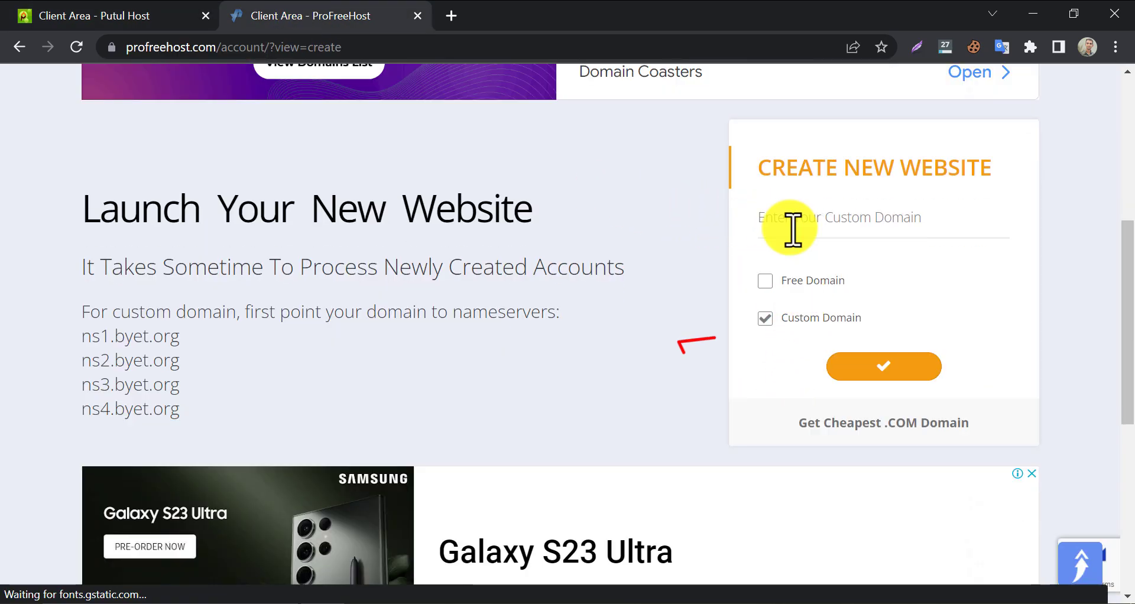
right_click(792, 228)
left_click(834, 359)
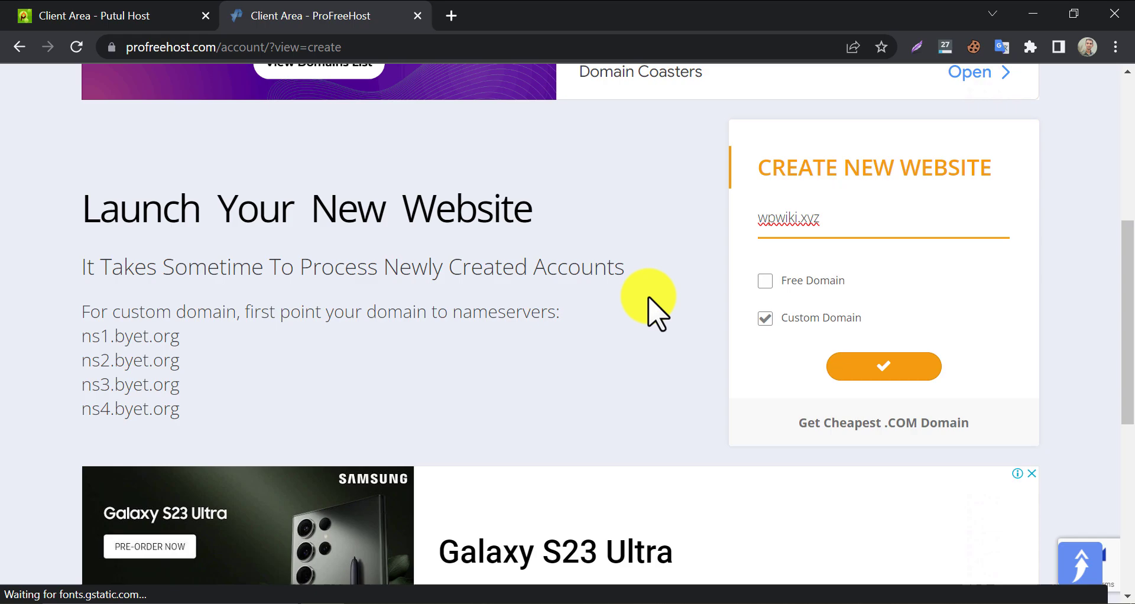
left_click(657, 285)
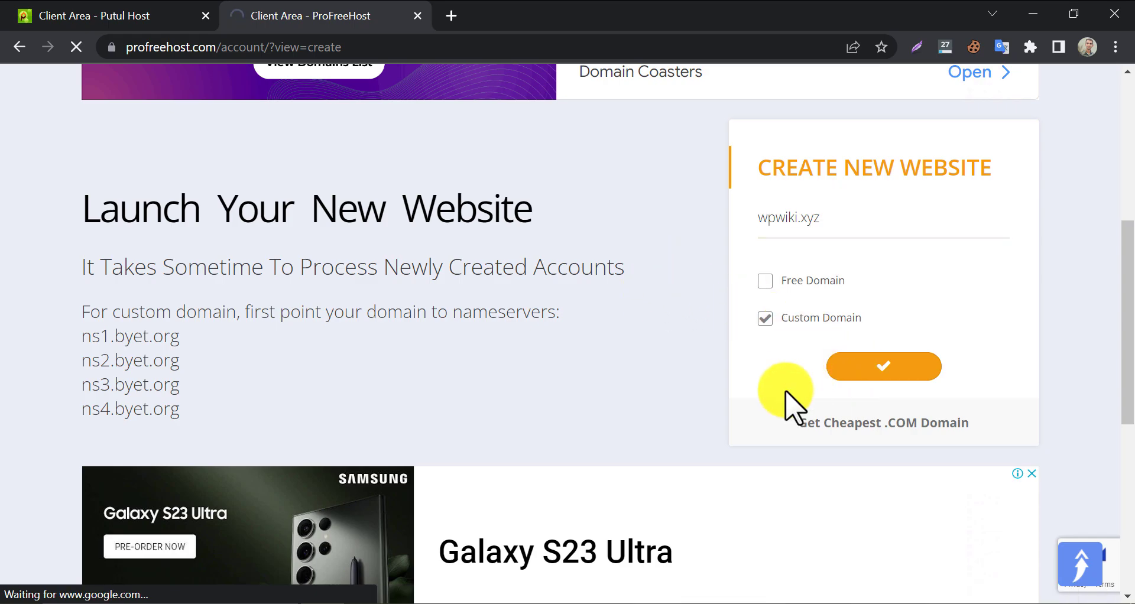
scroll(773, 406, "down", 5)
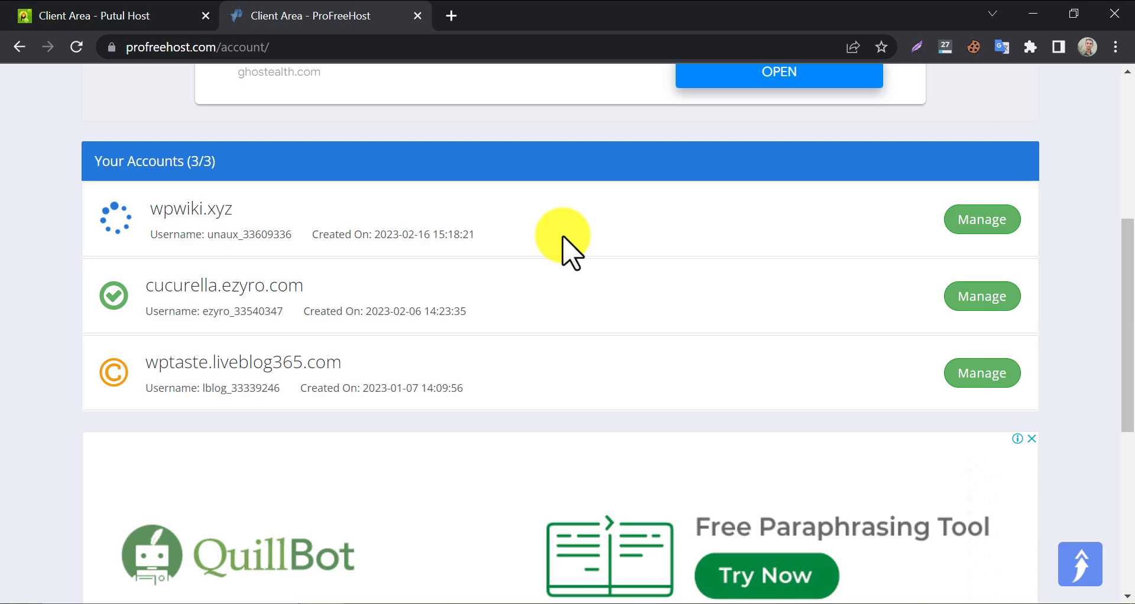
- Open the wpwiki.xyz account's management page and reload while its status reads Creating
left_click(958, 218)
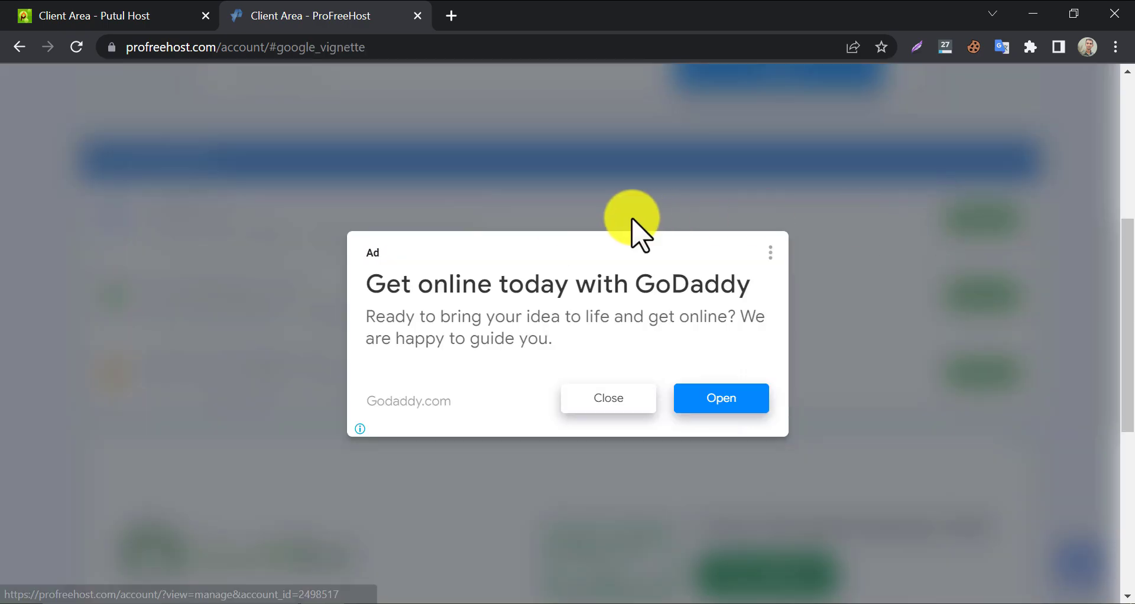
left_click(596, 395)
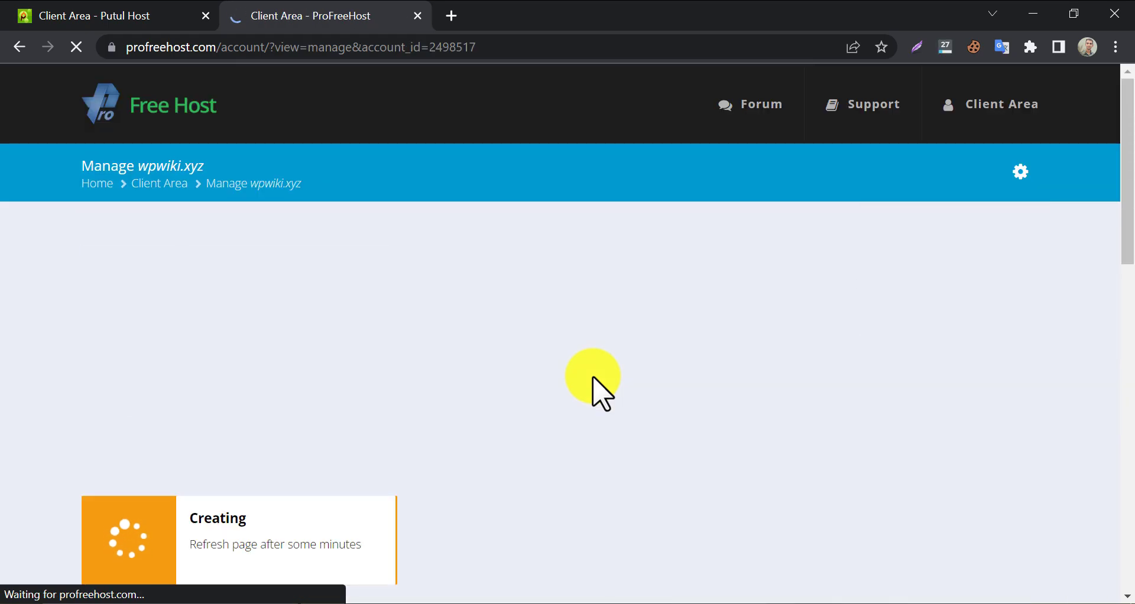
scroll(598, 393, "down", 5)
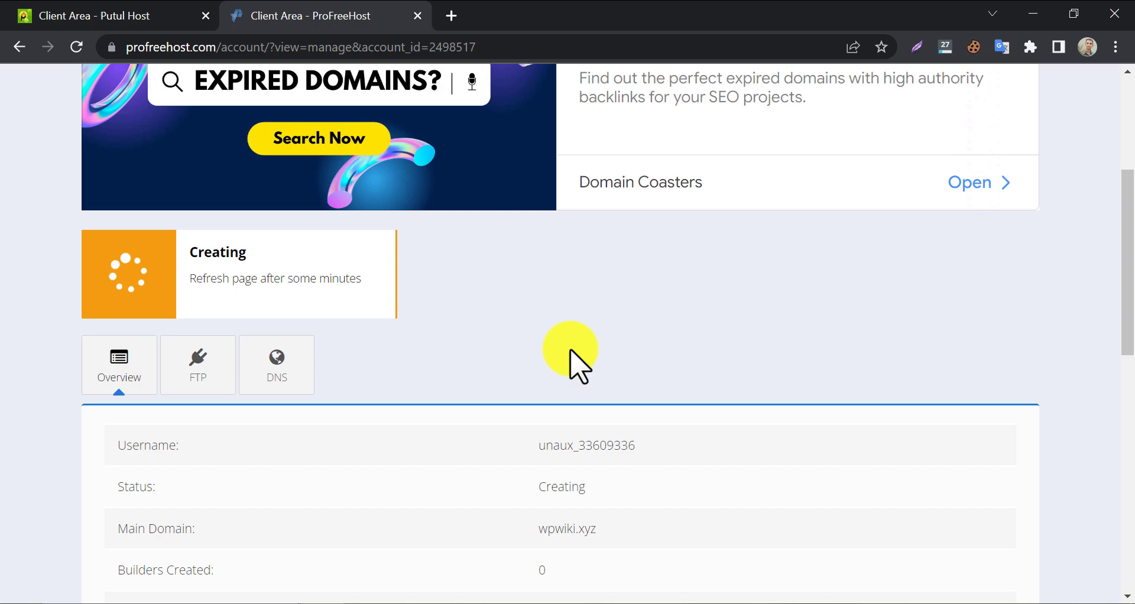
scroll(547, 337, "down", 2)
double_click(550, 398)
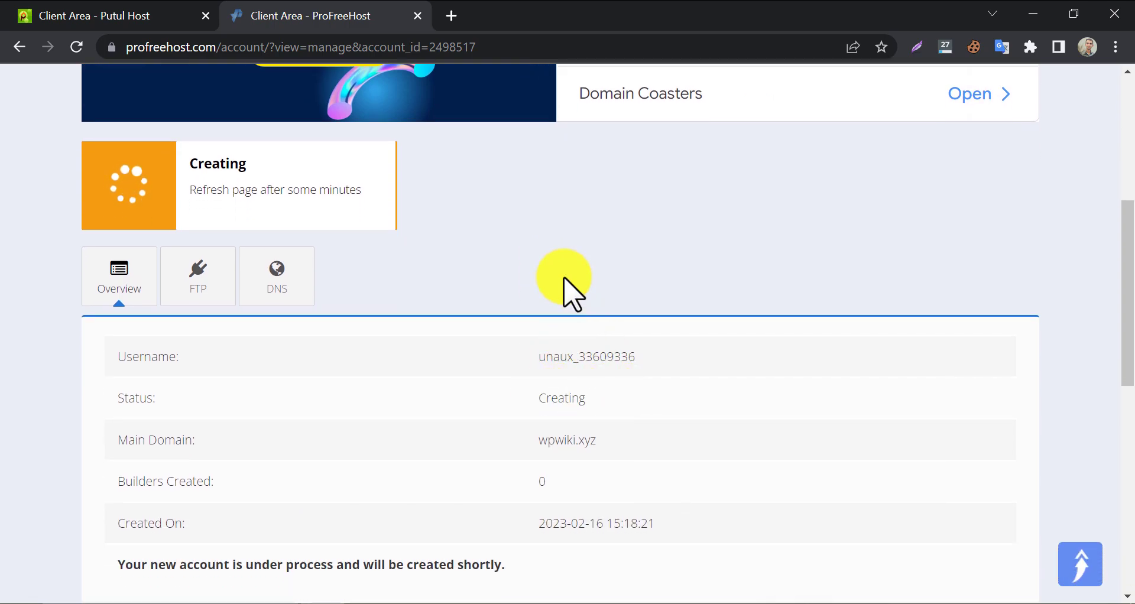
left_click(76, 47)
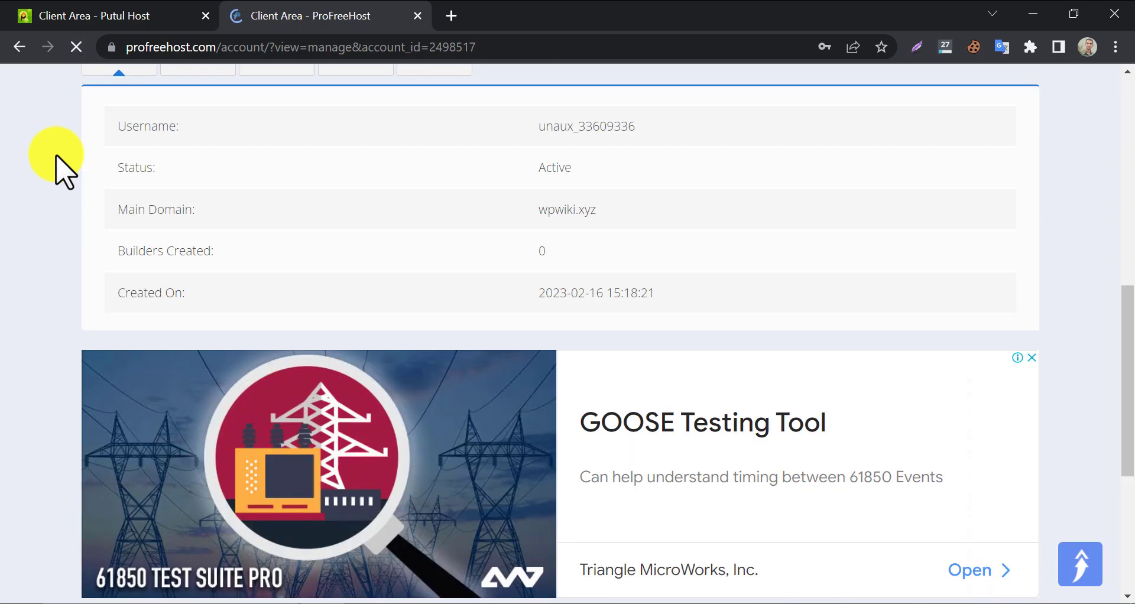
- Confirm the Overview shows the account status as Active with wpwiki.xyz as main domain
scroll(65, 171, "up", 5)
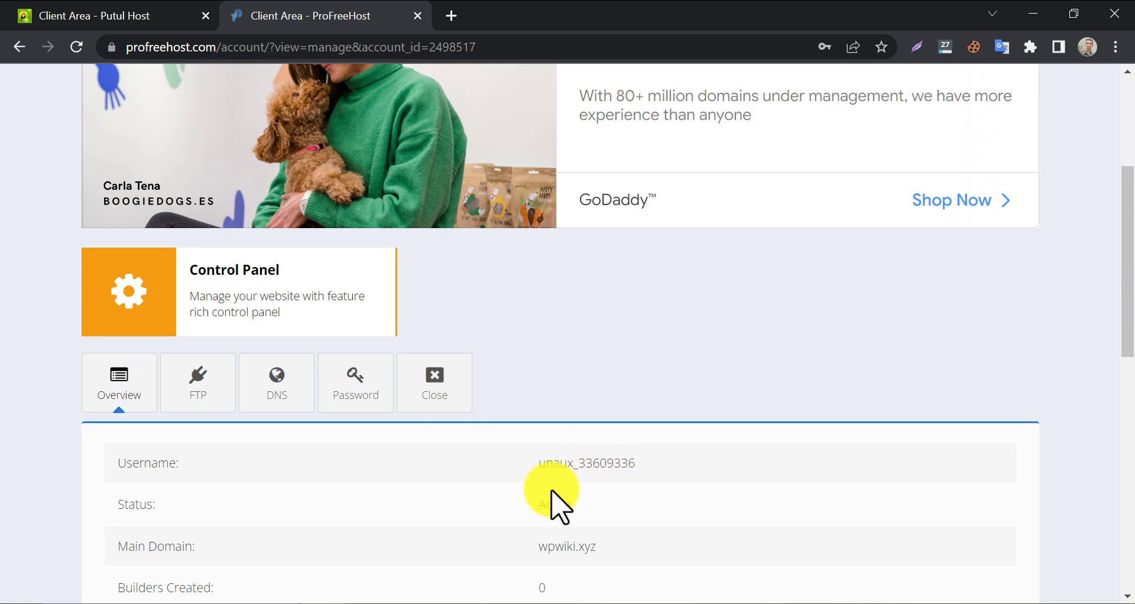
left_click_drag(534, 498, 594, 501)
scroll(282, 329, "down", 2)
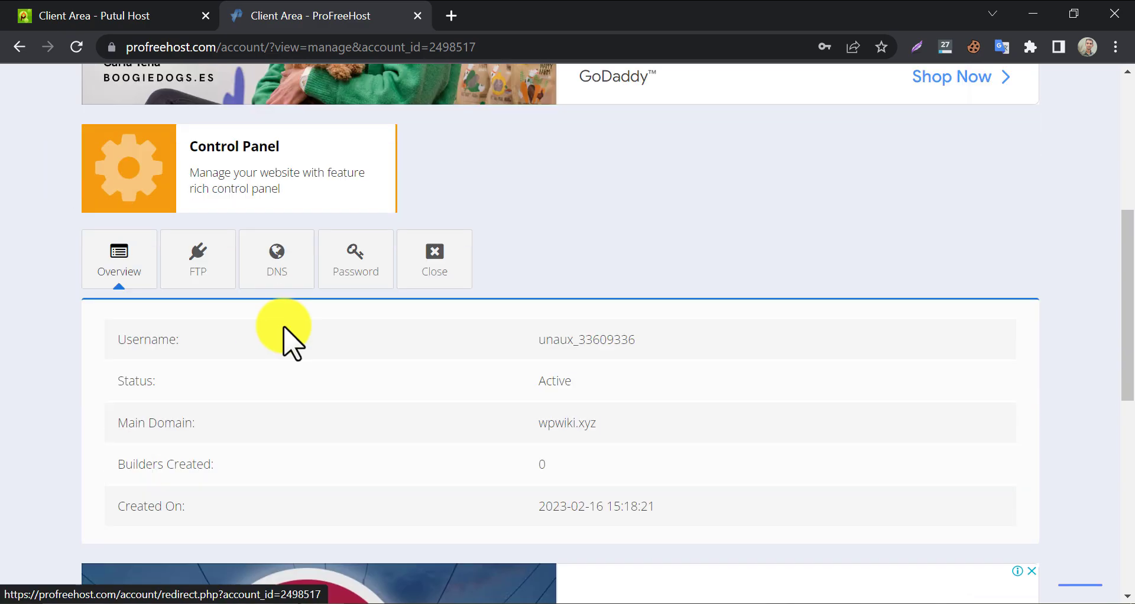
scroll(284, 328, "down", 1)
- View wpwiki.xyz's account-activated page in a new tab, then go back to the account overview
left_click(542, 371)
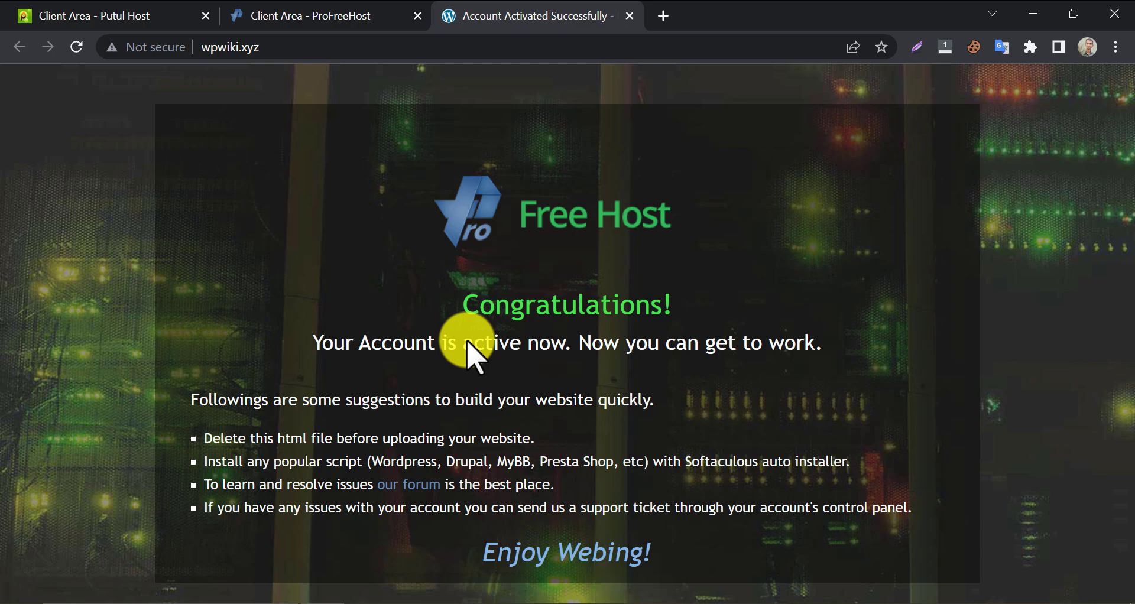
left_click(325, 15)
scroll(228, 273, "up", 2)
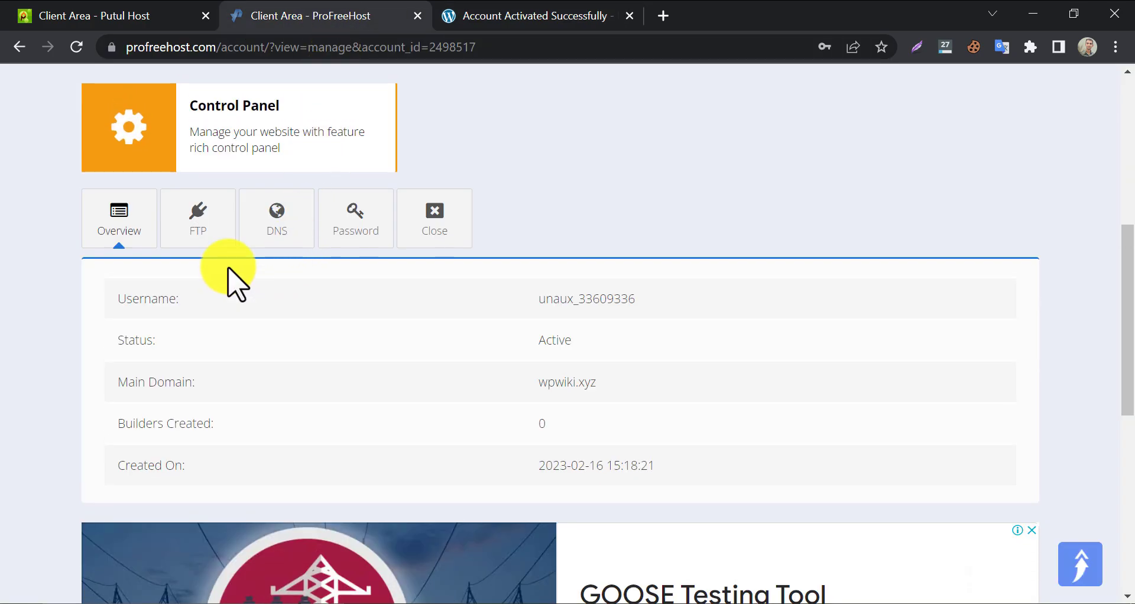
- Log into the control panel past the insecure-form warning and approve the service emails
left_click(147, 220)
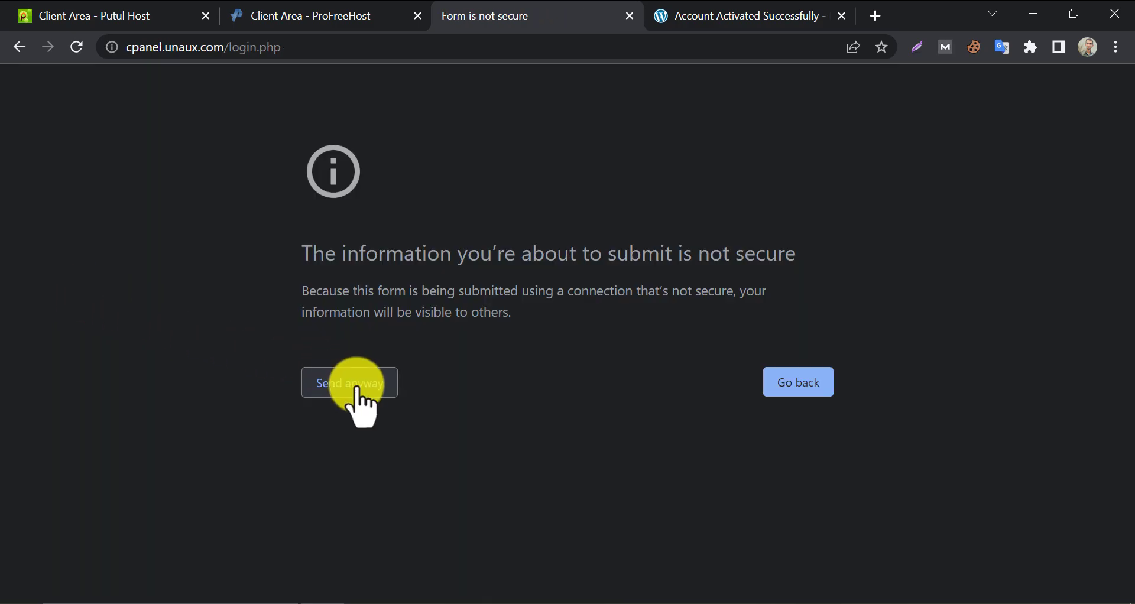
left_click(357, 389)
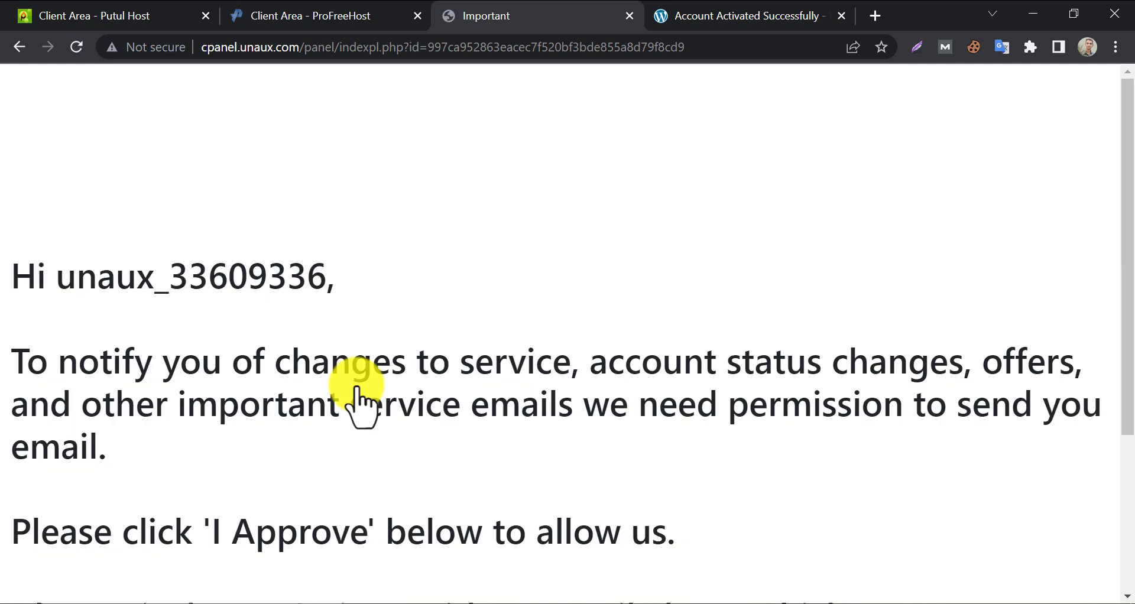
scroll(358, 402, "down", 4)
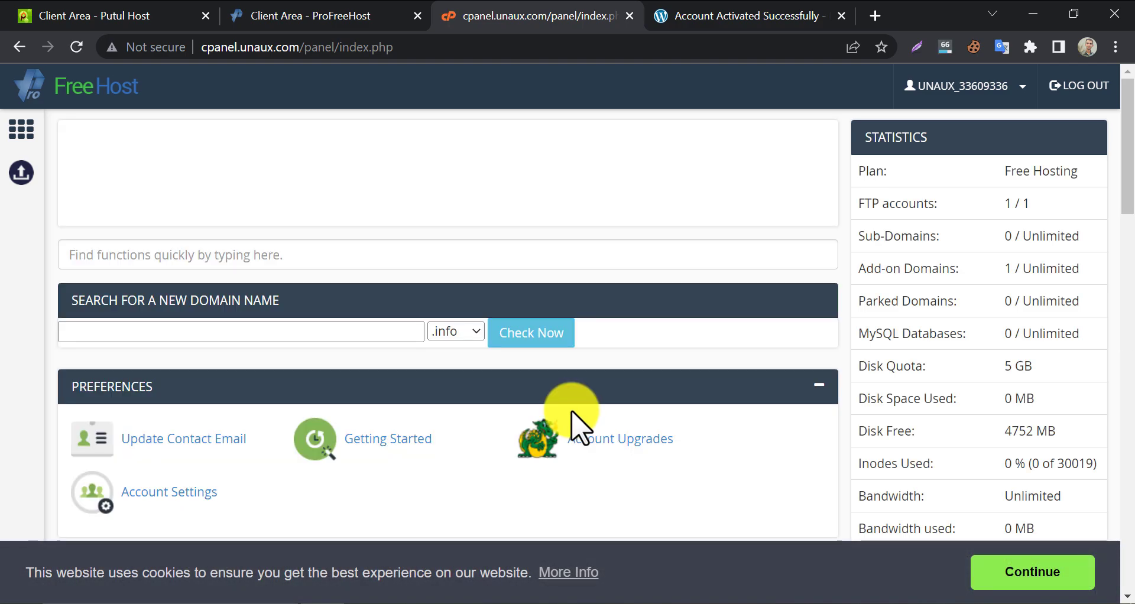
- Dismiss the cookie notice and launch Softaculous Apps Installer from the Software section
left_click(1016, 568)
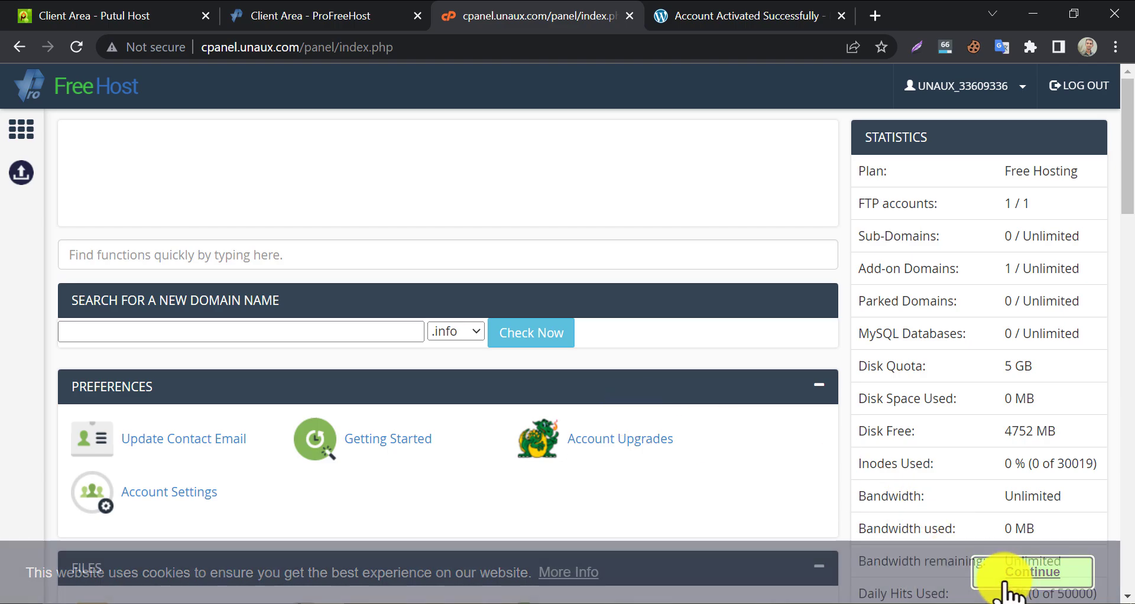
scroll(223, 288, "down", 3)
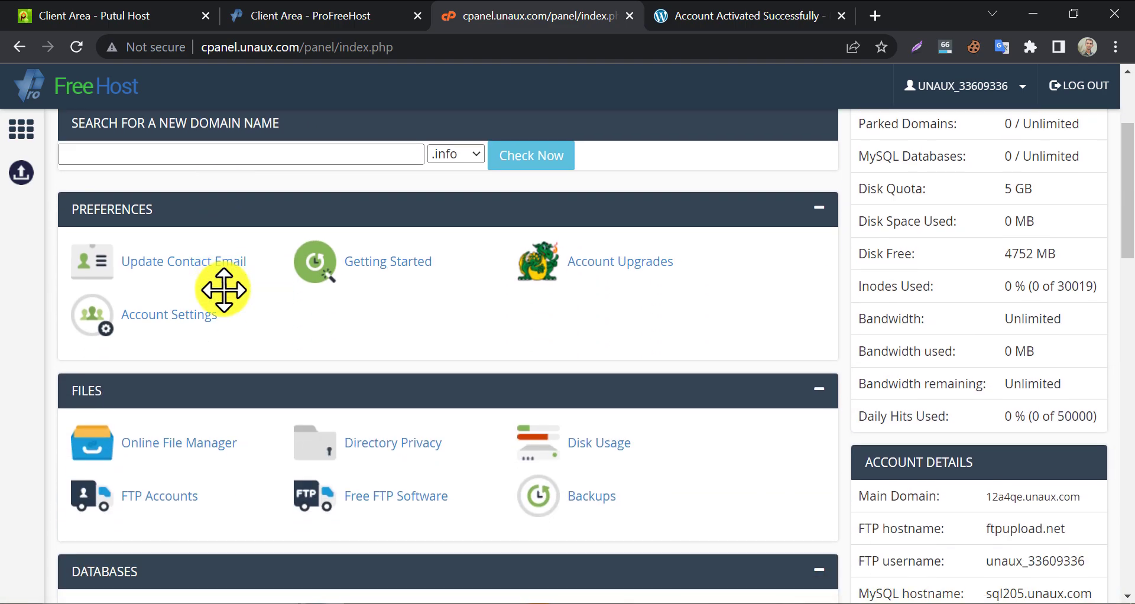
scroll(223, 289, "down", 3)
scroll(223, 287, "down", 10)
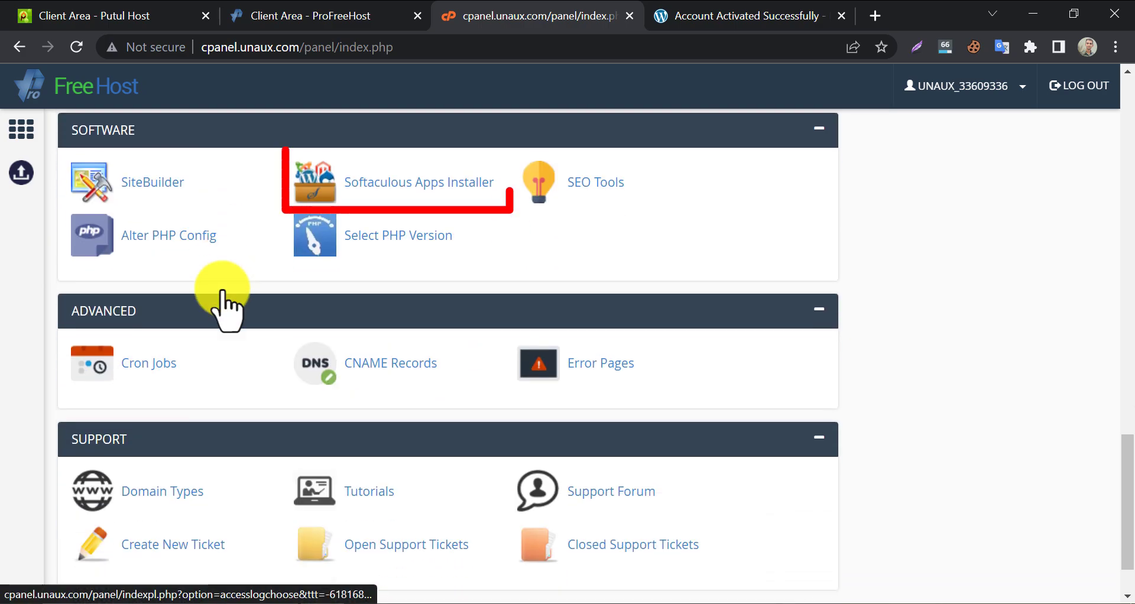
scroll(223, 289, "up", 1)
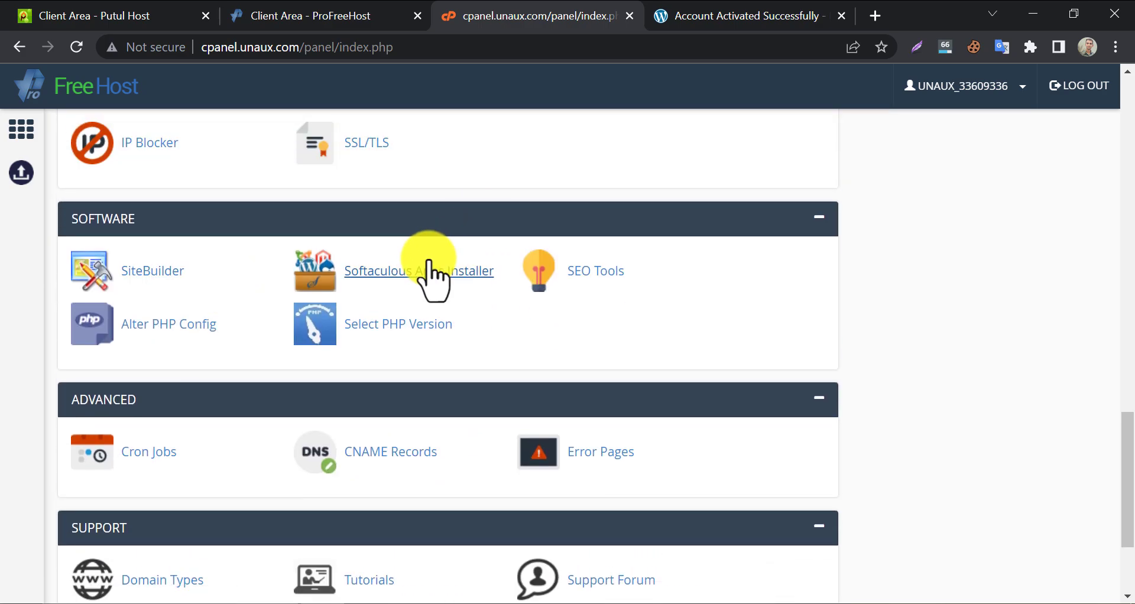
left_click(418, 267)
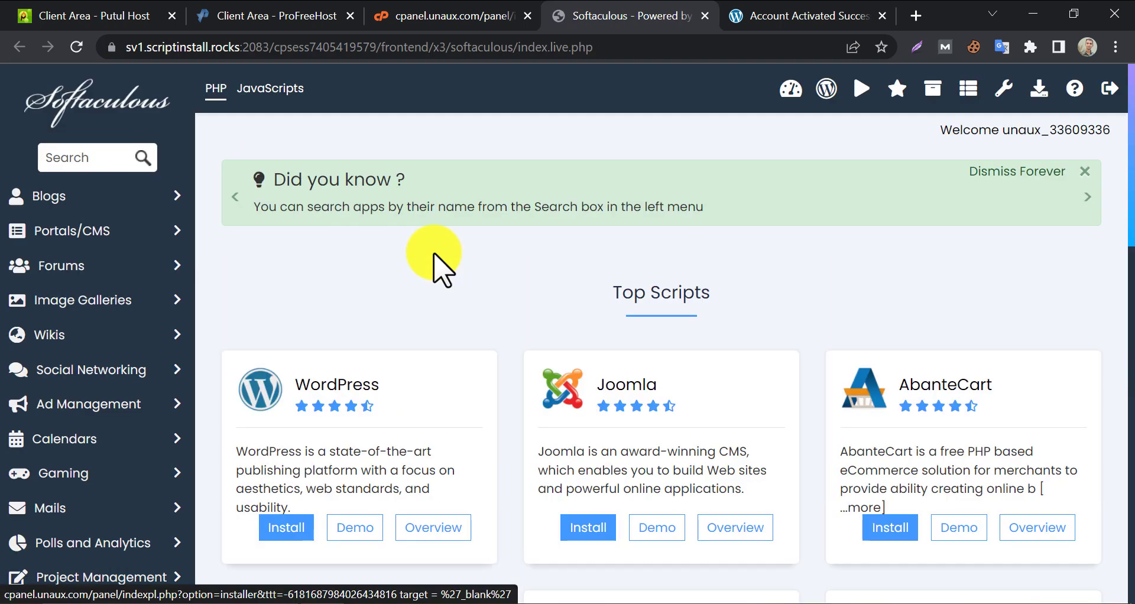
- Fill the WordPress install form with Admin Username 'admin' and run the installation on wpwiki.xyz
left_click(354, 383)
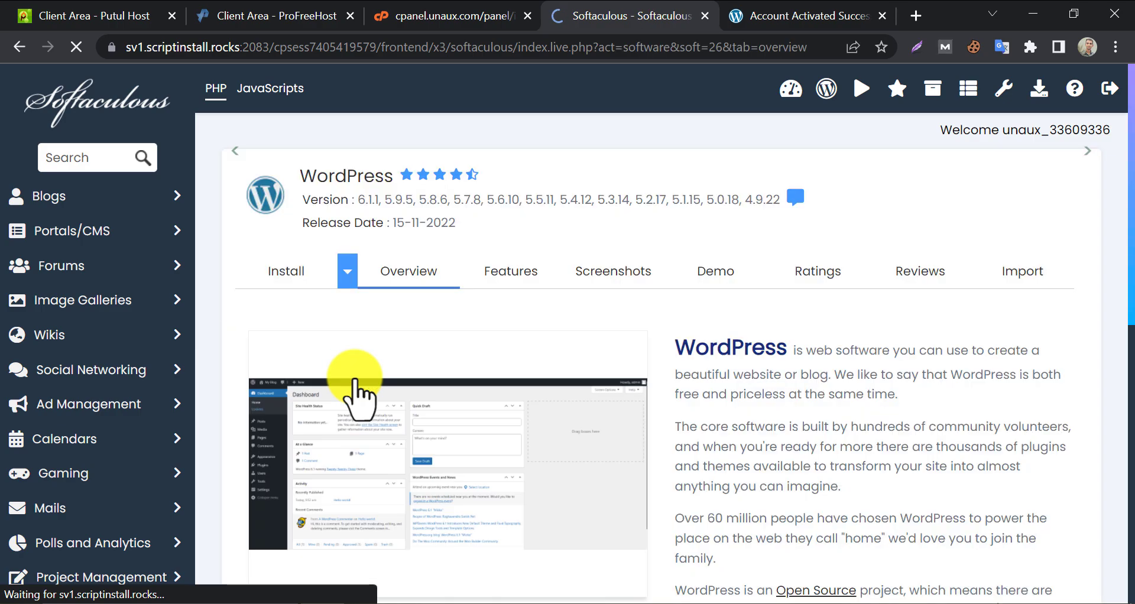
left_click(273, 368)
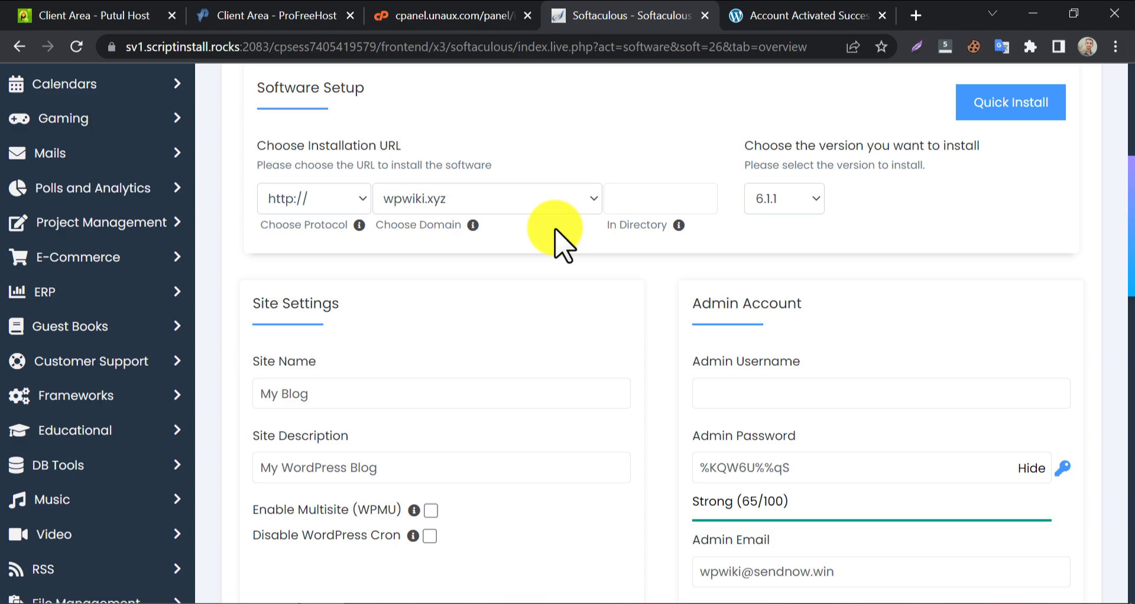
scroll(618, 269, "down", 3)
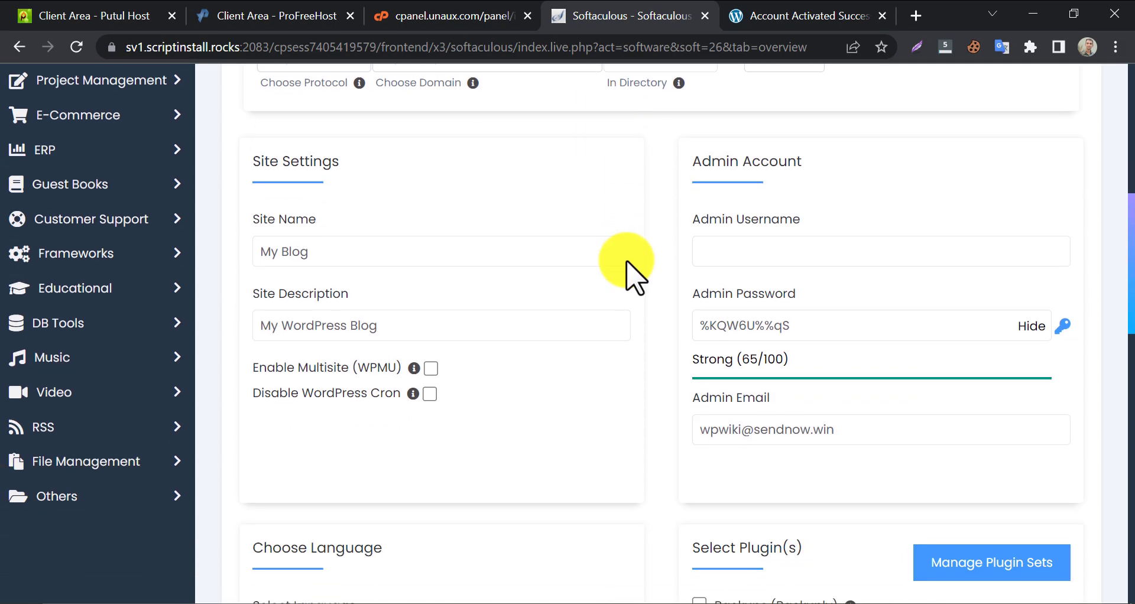
left_click(739, 217)
type("a")
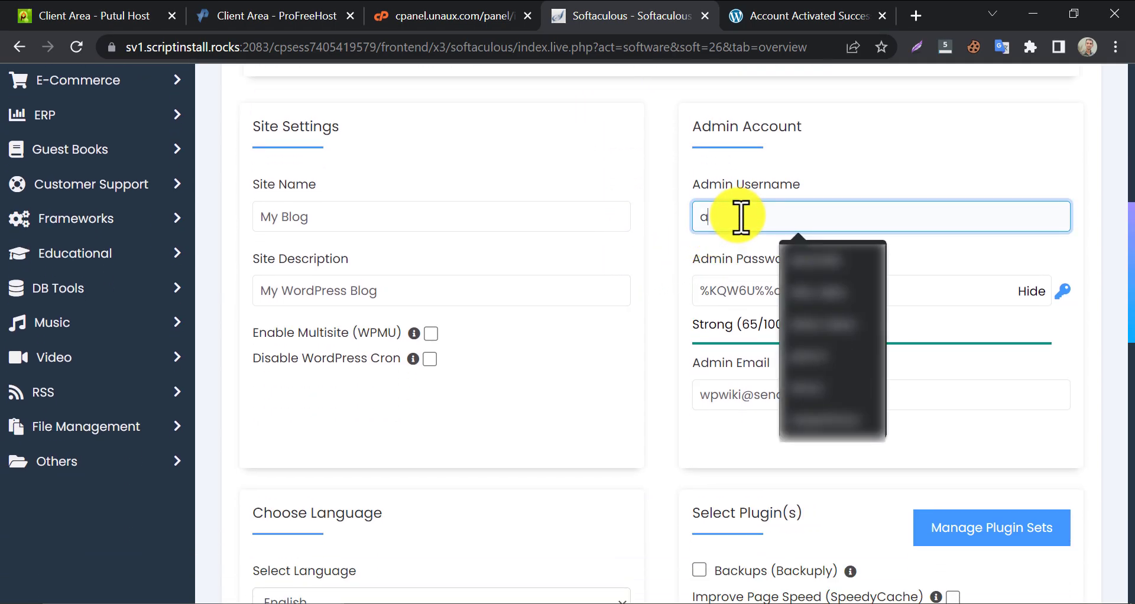
type("dmin")
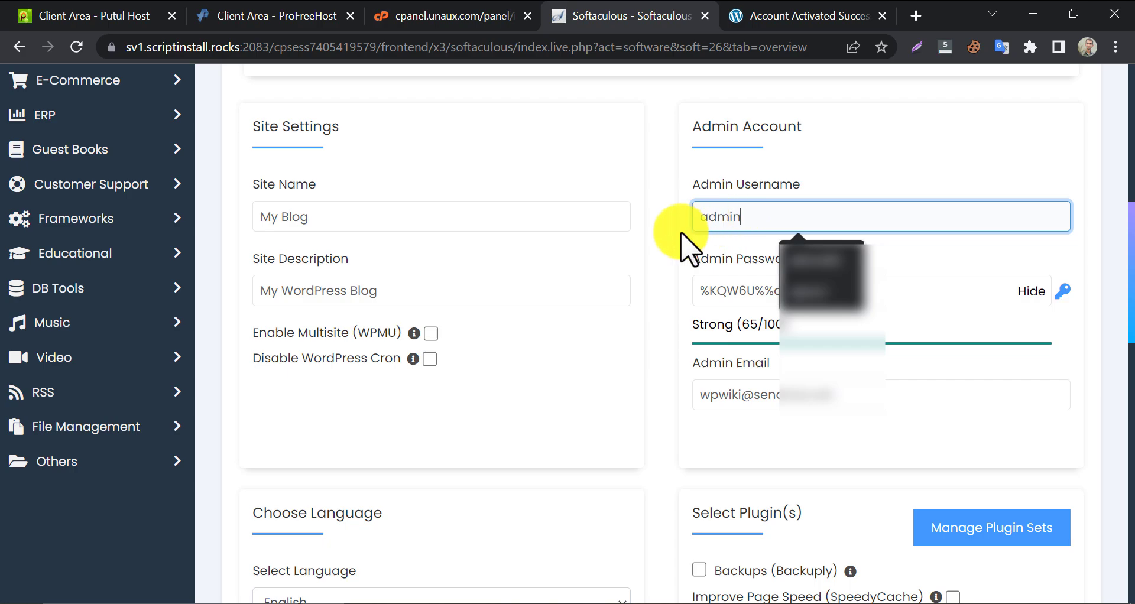
left_click(652, 247)
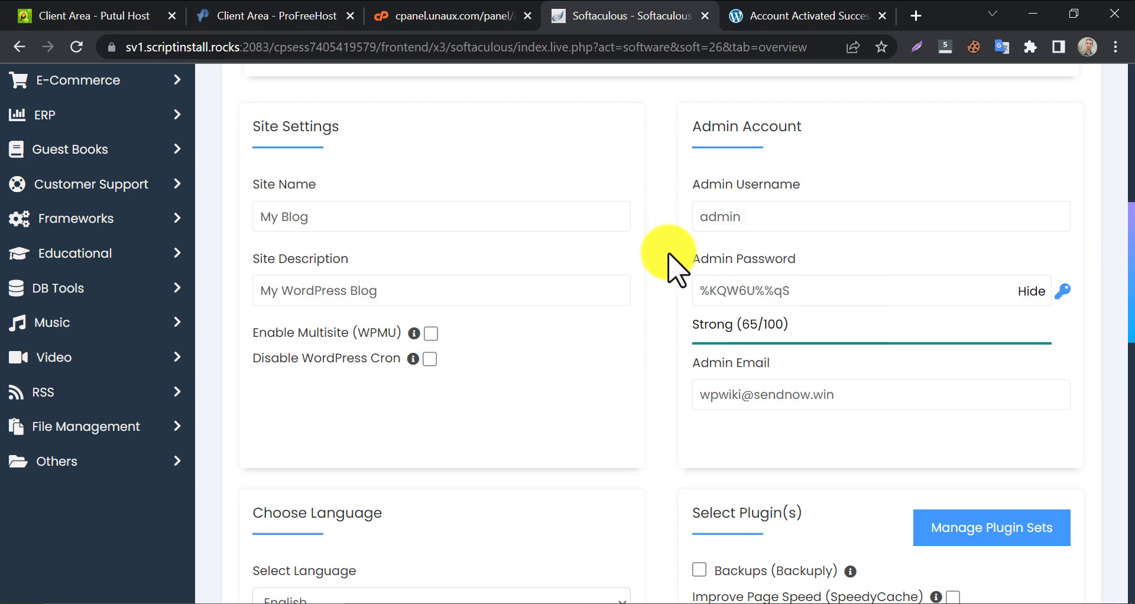
scroll(663, 261, "down", 13)
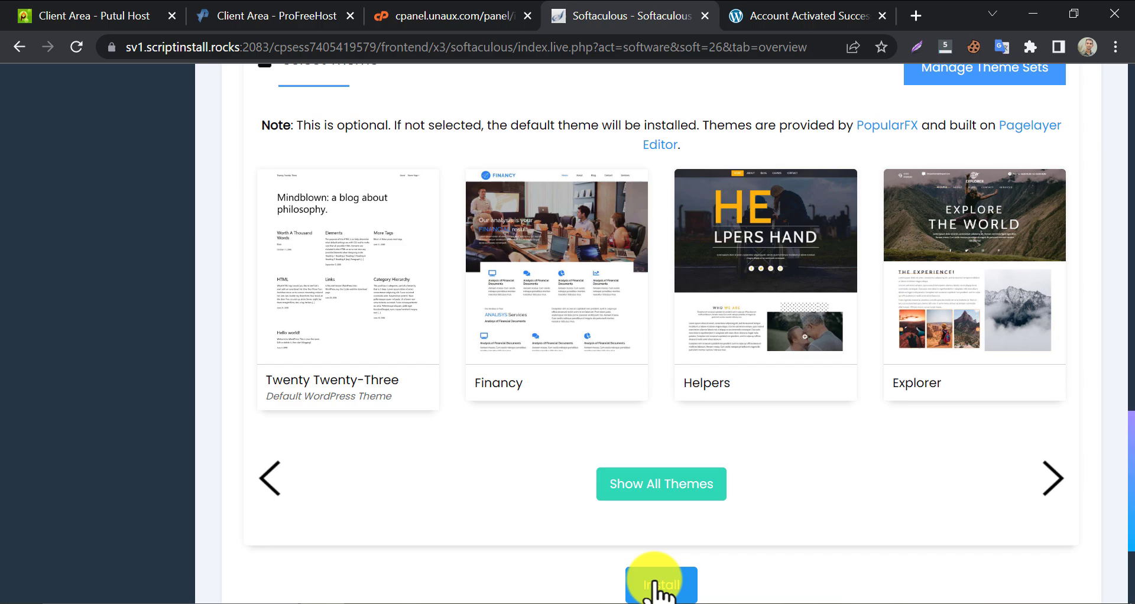
left_click(654, 588)
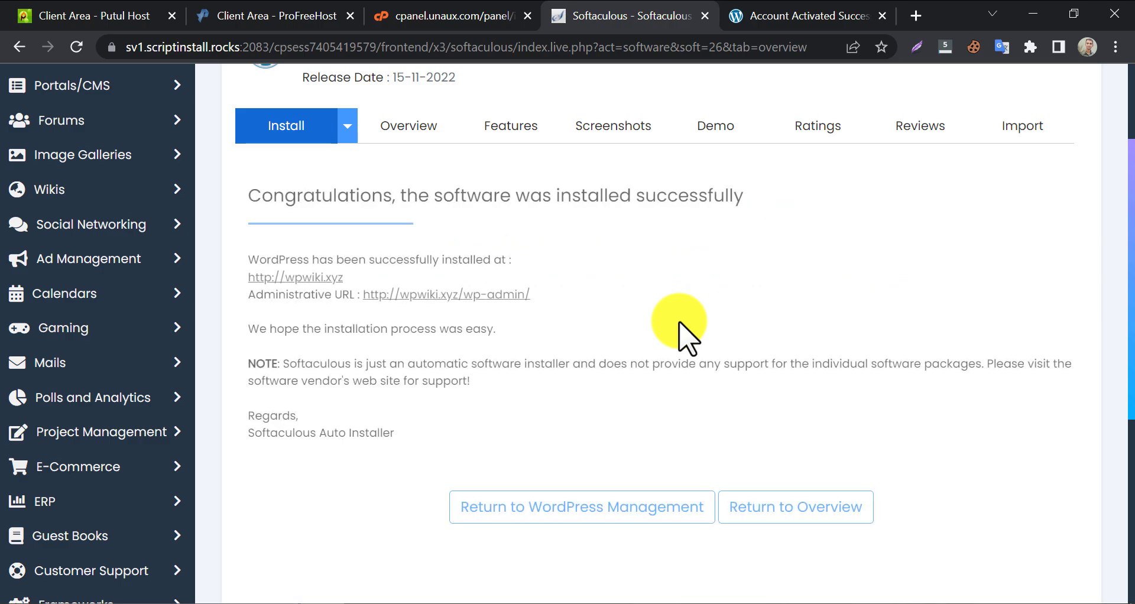
left_click(307, 280)
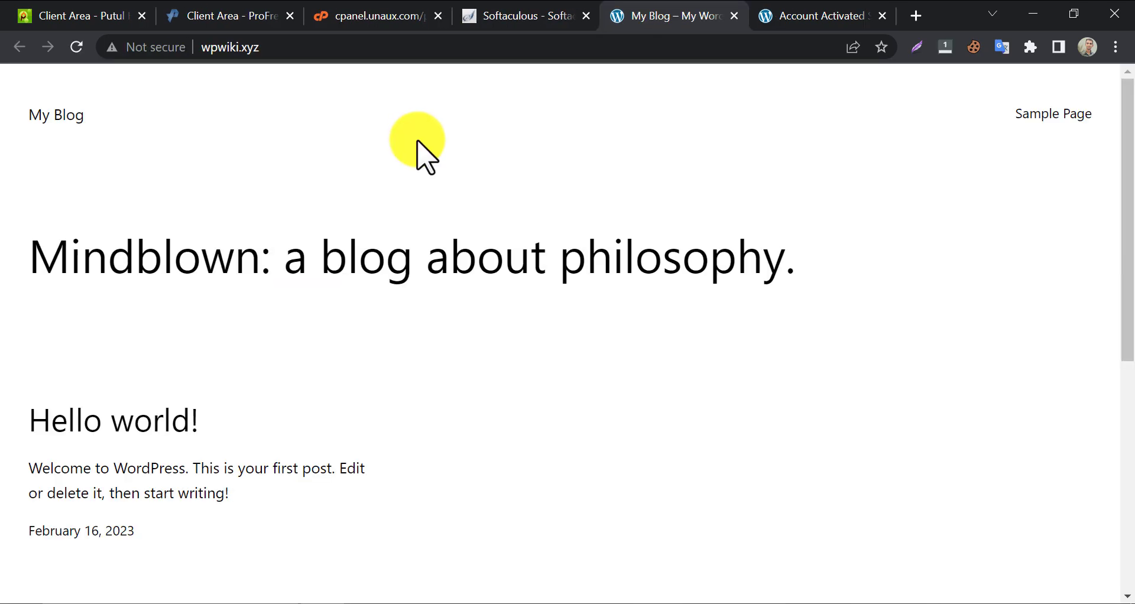
left_click(880, 16)
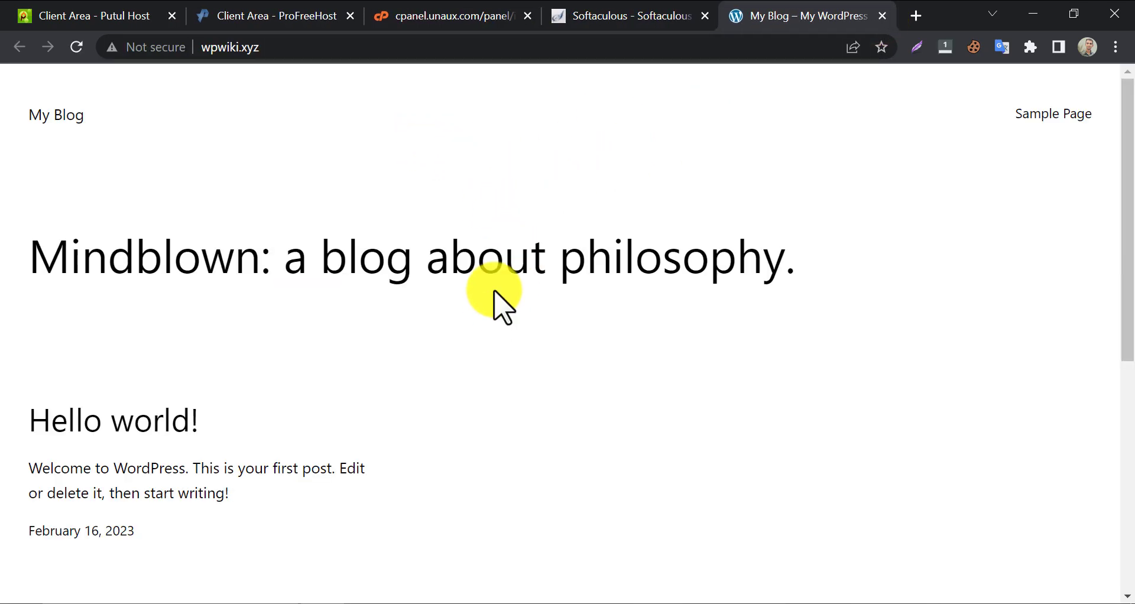
scroll(519, 212, "down", 7)
scroll(514, 213, "up", 7)
left_click(704, 165)
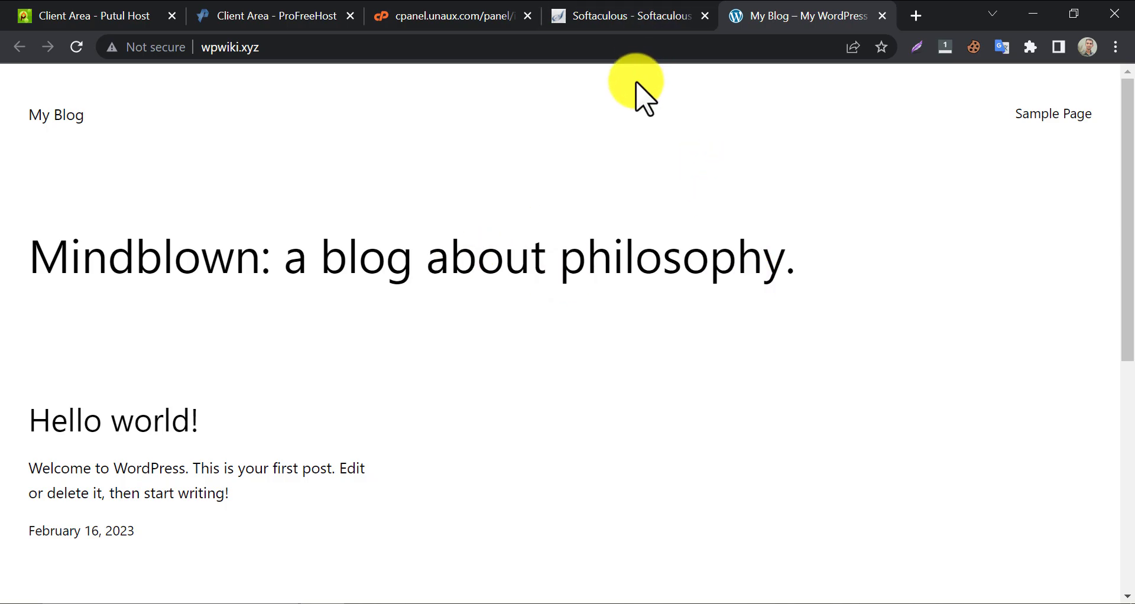
left_click(617, 16)
left_click(518, 302)
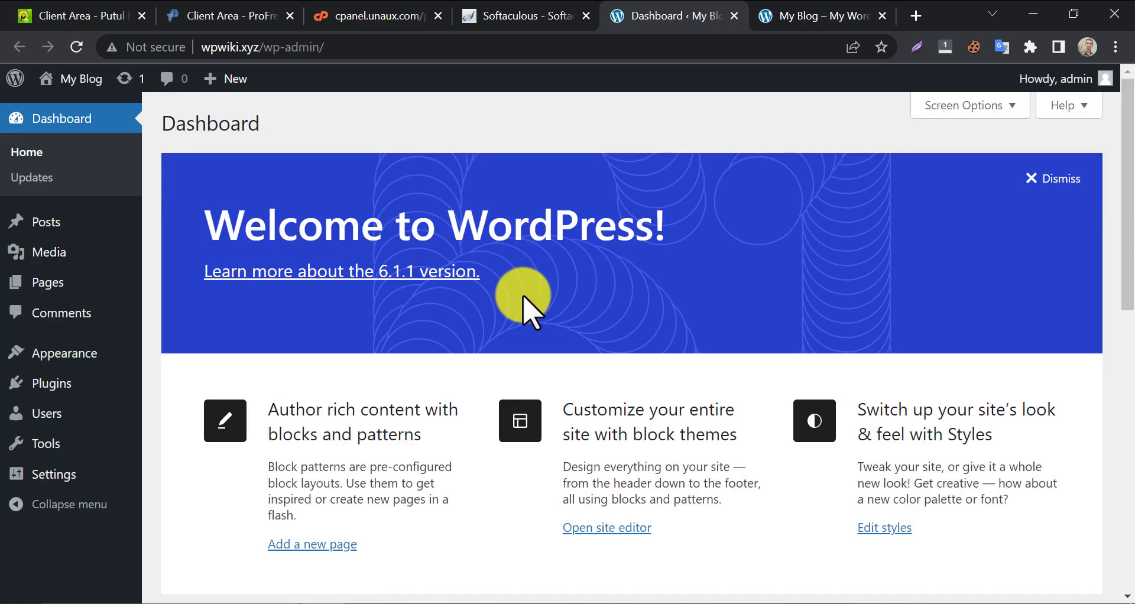
scroll(510, 303, "down", 8)
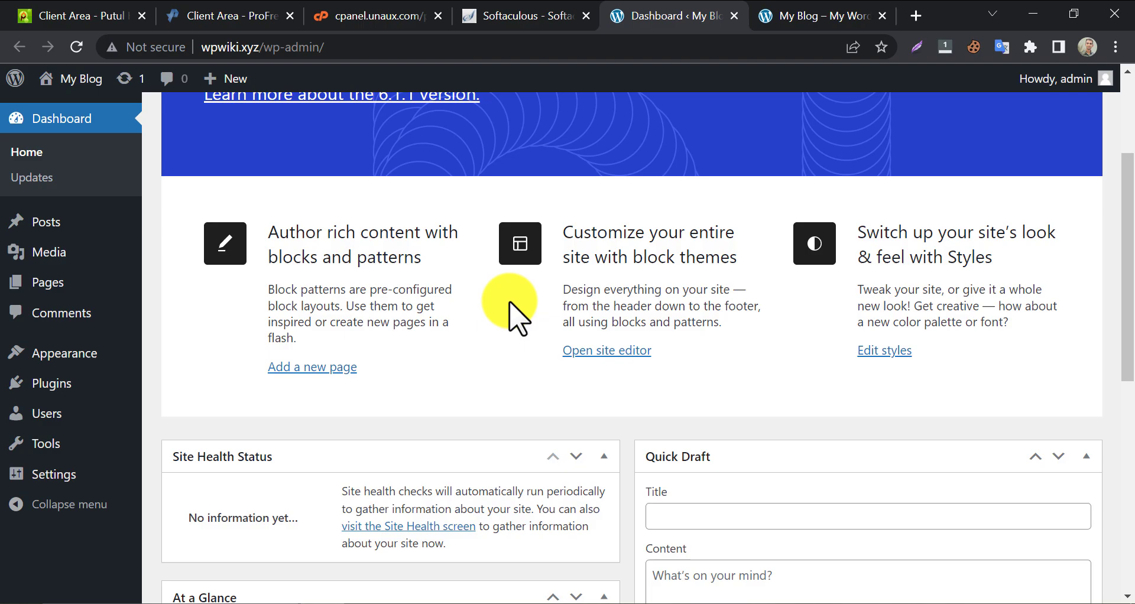
scroll(510, 303, "up", 8)
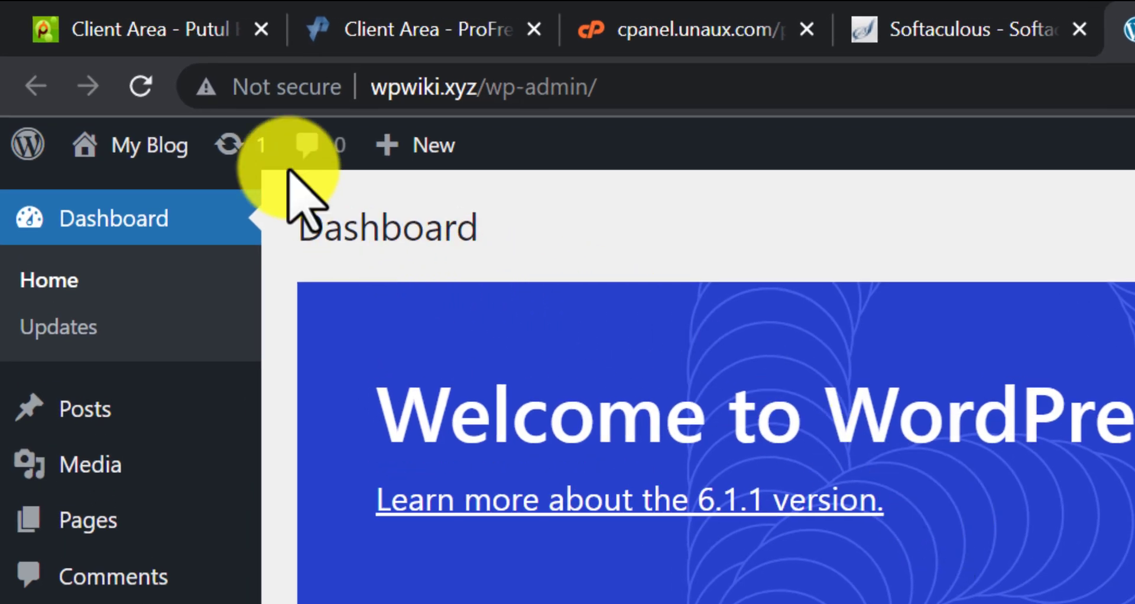
left_click(238, 80)
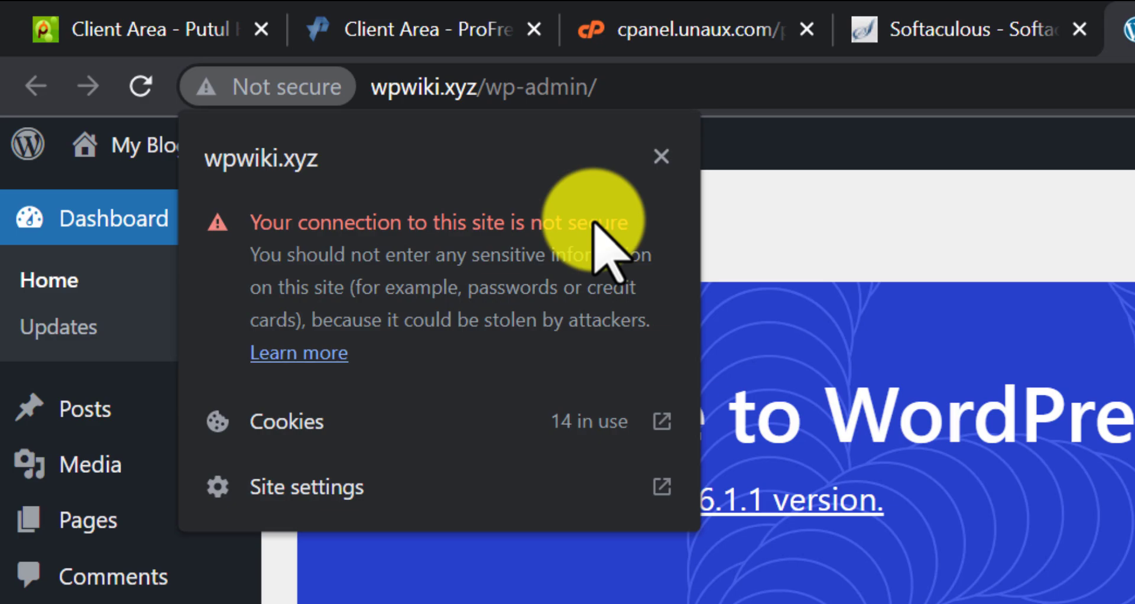
left_click(846, 307)
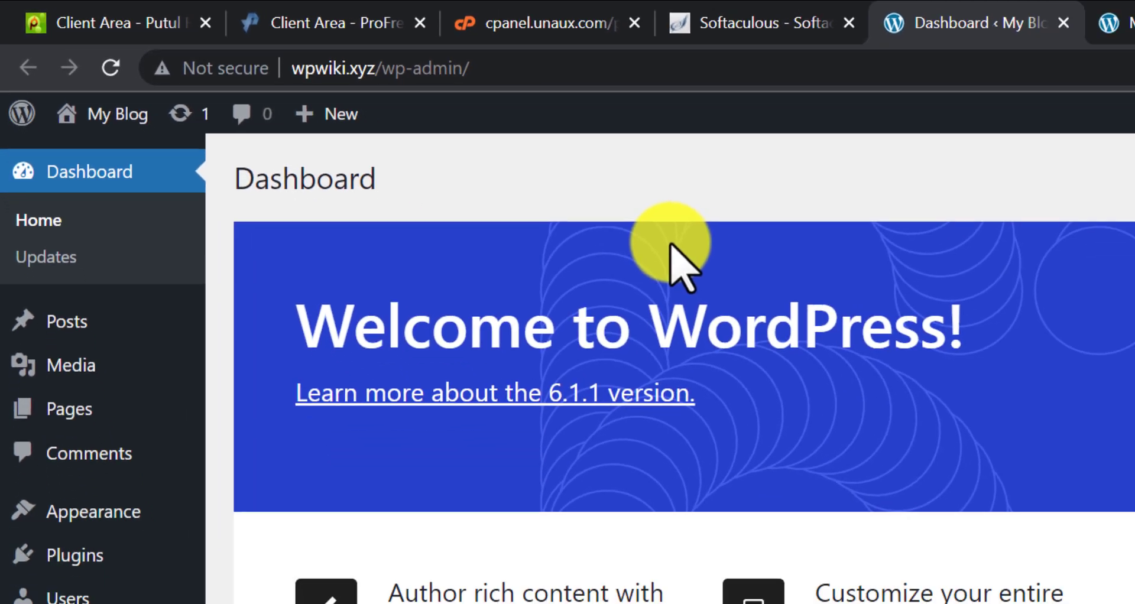